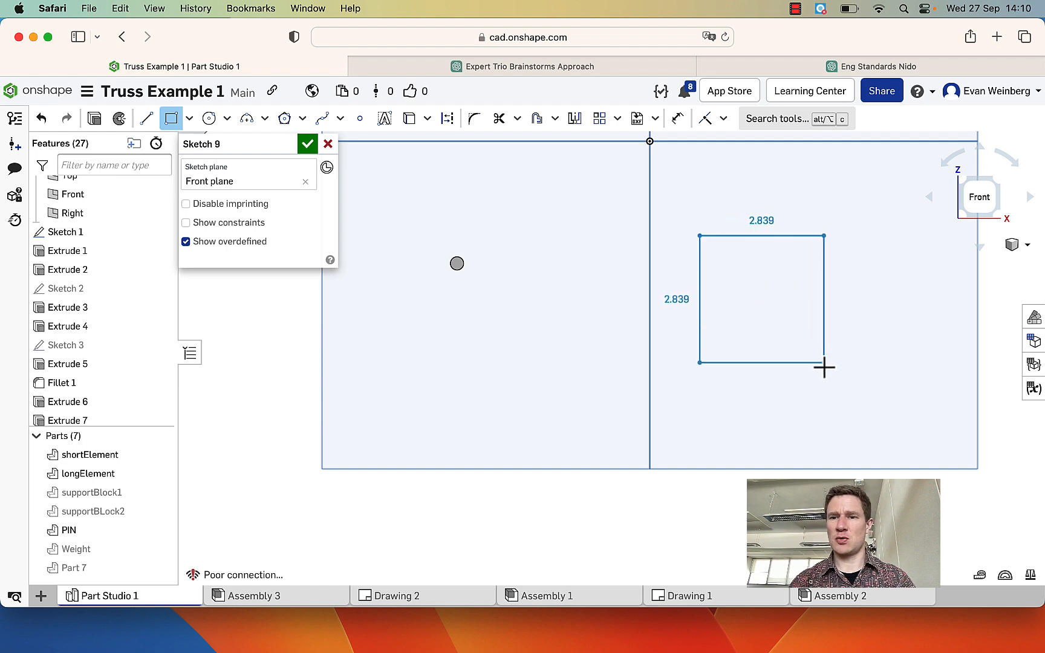
Dimension the sketched square's height and width to 2.5 cm each.
click(677, 118)
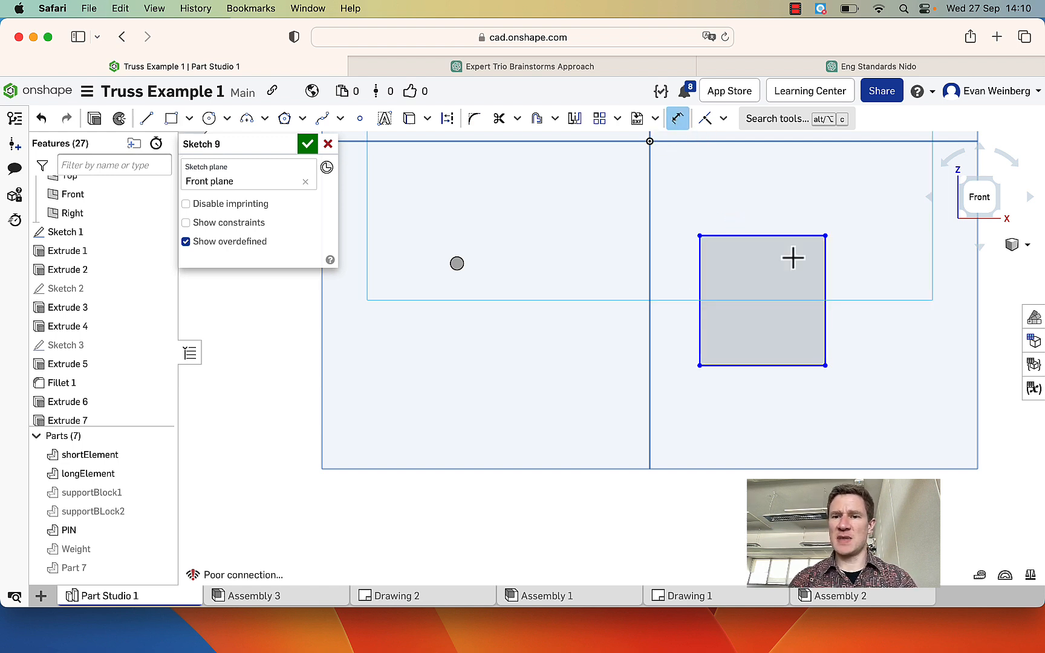
click(826, 311)
click(896, 300)
text(2.5)
key(Return)
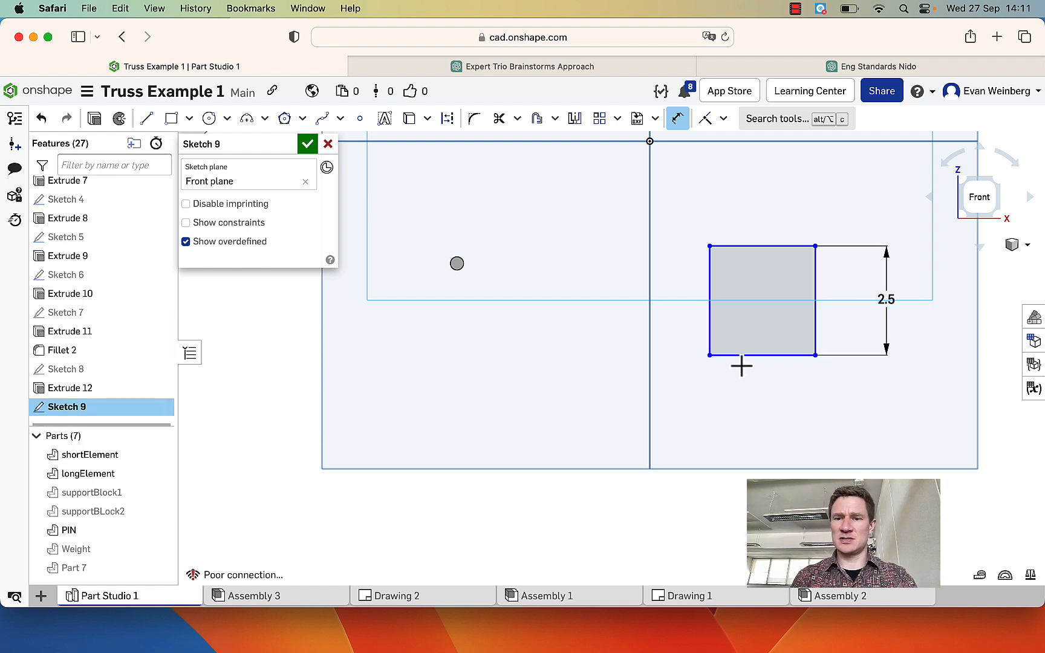
click(748, 356)
click(763, 415)
key(Return)
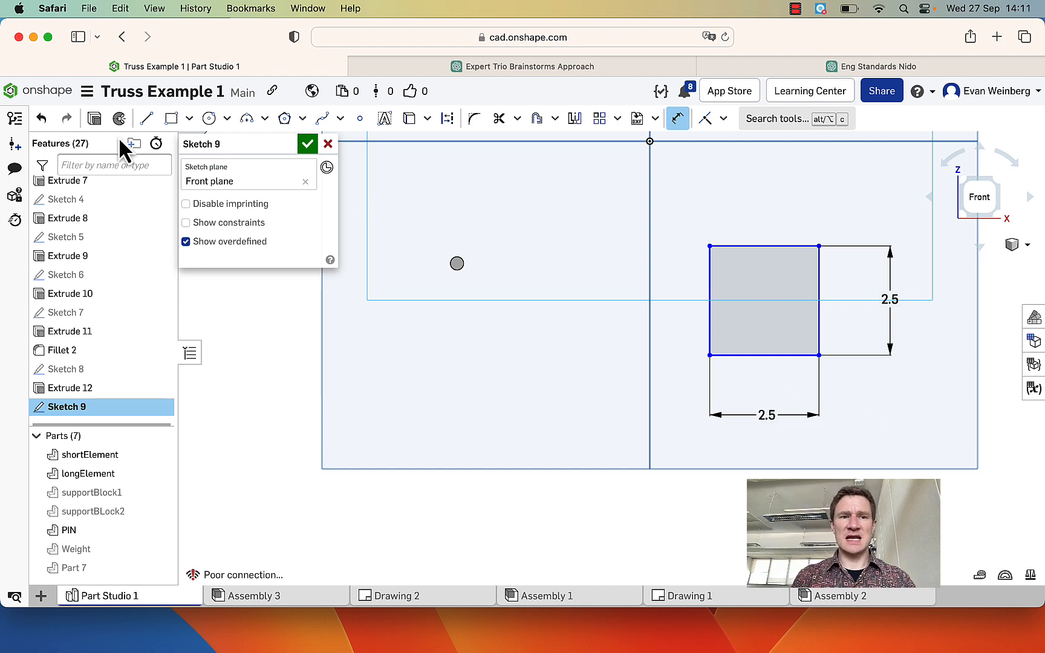
Sketch a horizontal line across the square at mid-height and a circle about 0.5 cm in diameter centred on its midpoint.
click(147, 119)
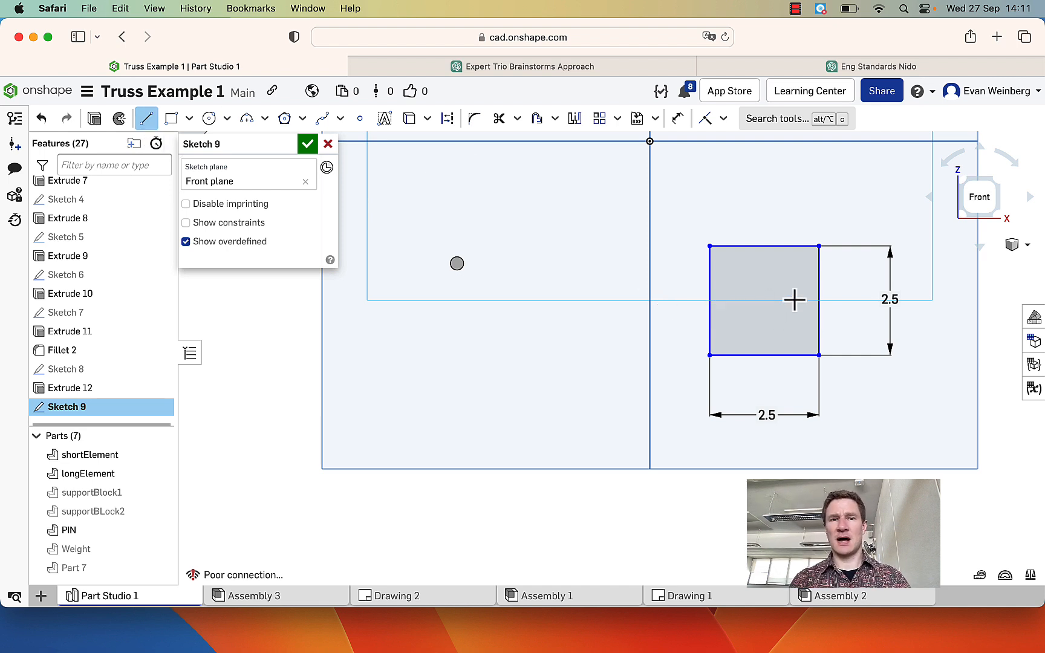
click(709, 301)
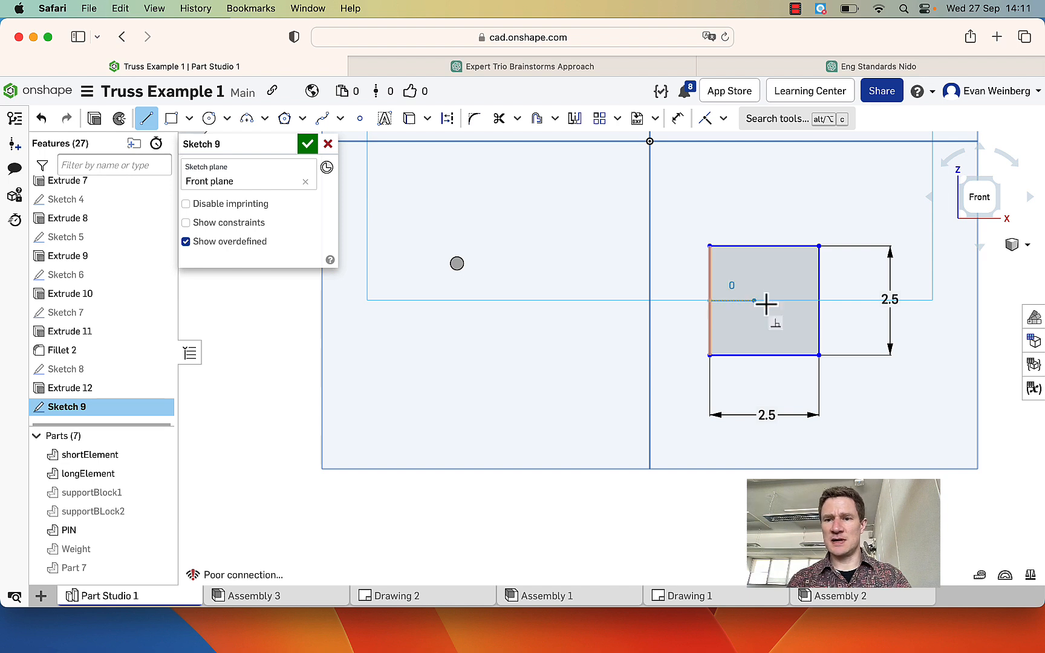
click(819, 300)
click(211, 120)
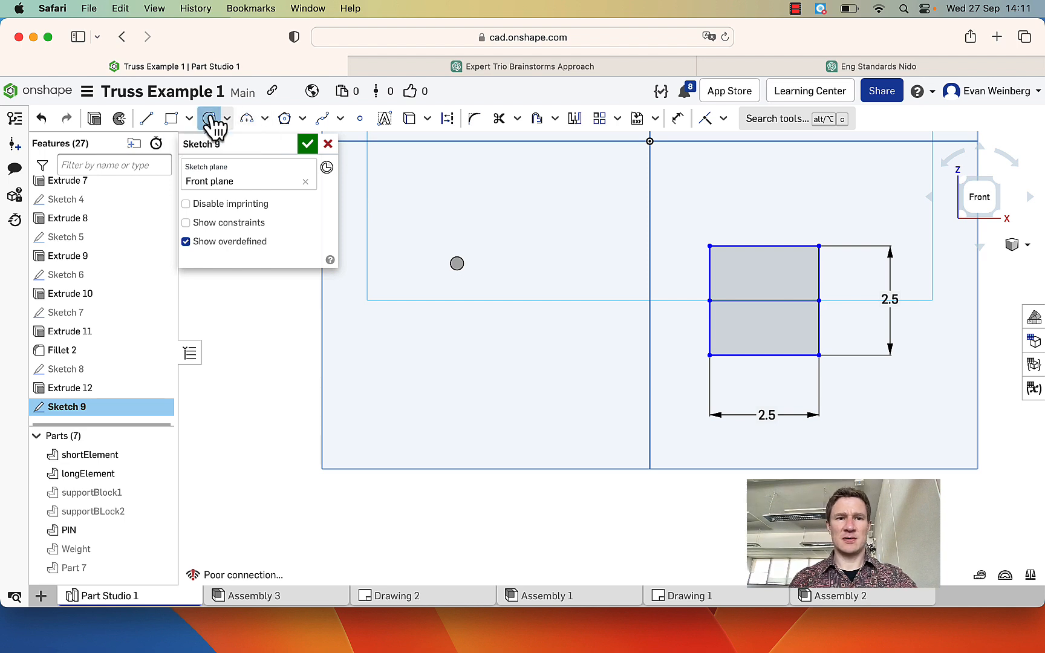
click(764, 301)
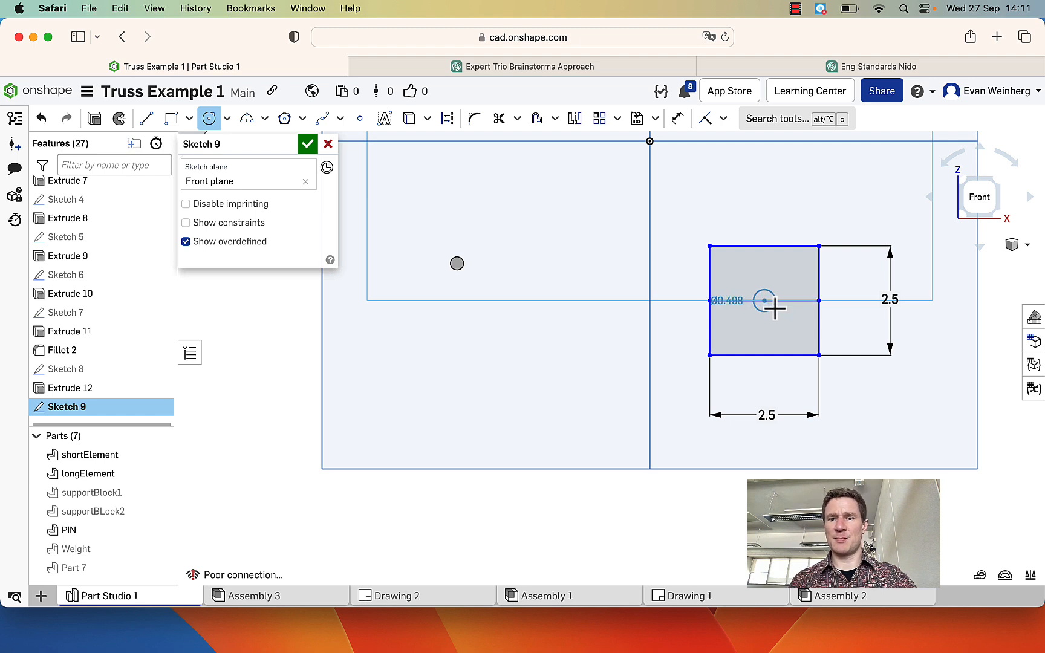
click(774, 309)
Set the diameter of the circle in the square's centre to 0.5 cm.
click(677, 118)
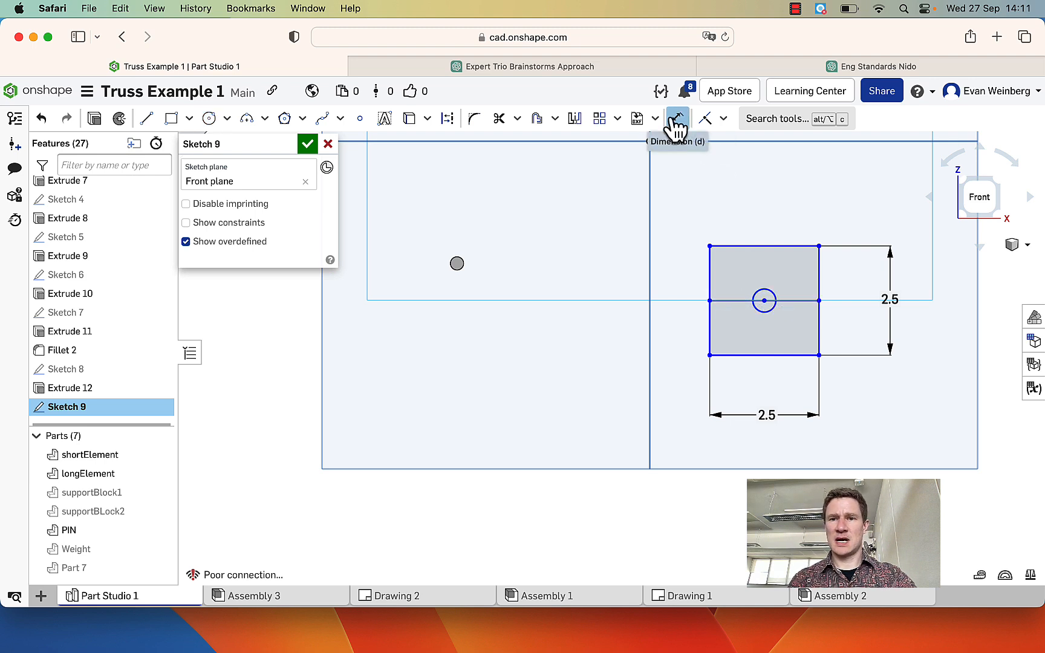
click(761, 296)
click(788, 180)
text(0.5)
key(Return)
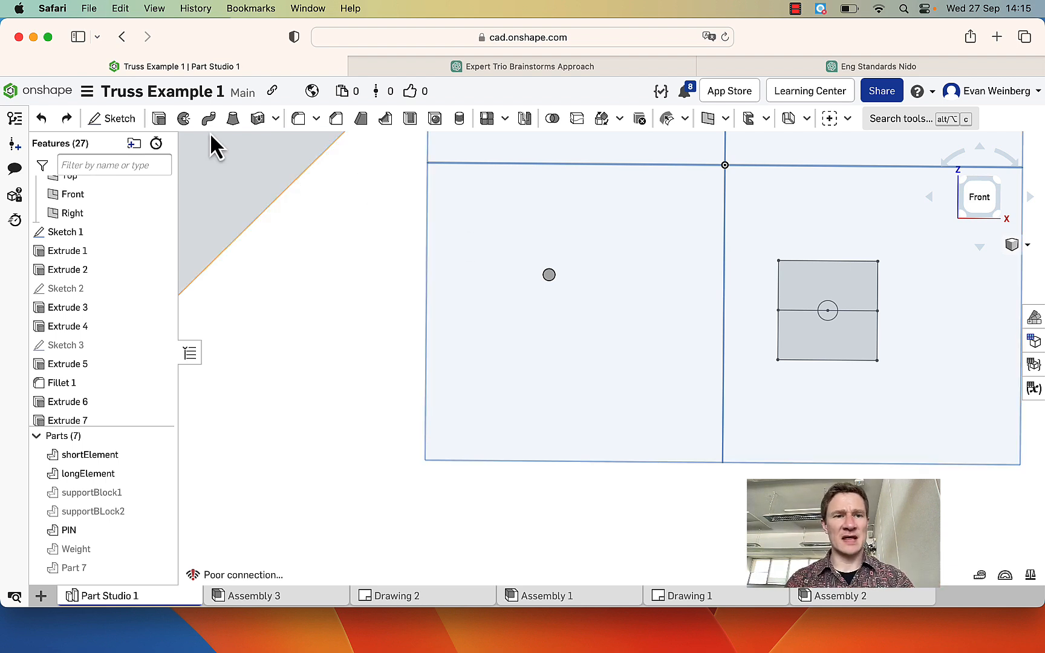
Extrude both halves of the square around the circle 2.5 cm as a new solid part.
click(160, 119)
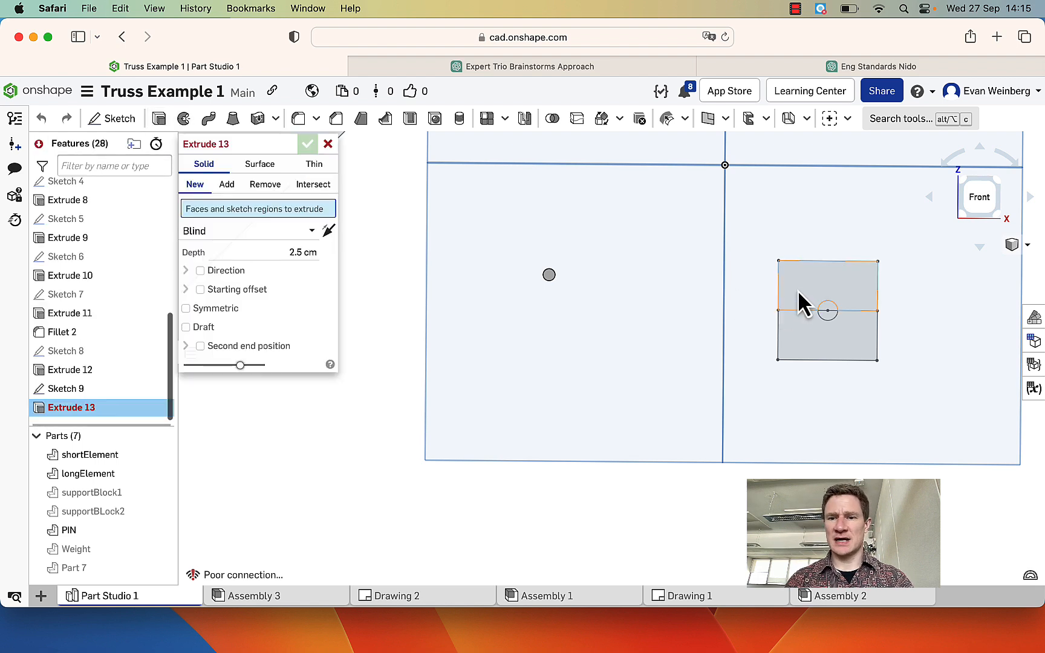
click(797, 290)
click(805, 338)
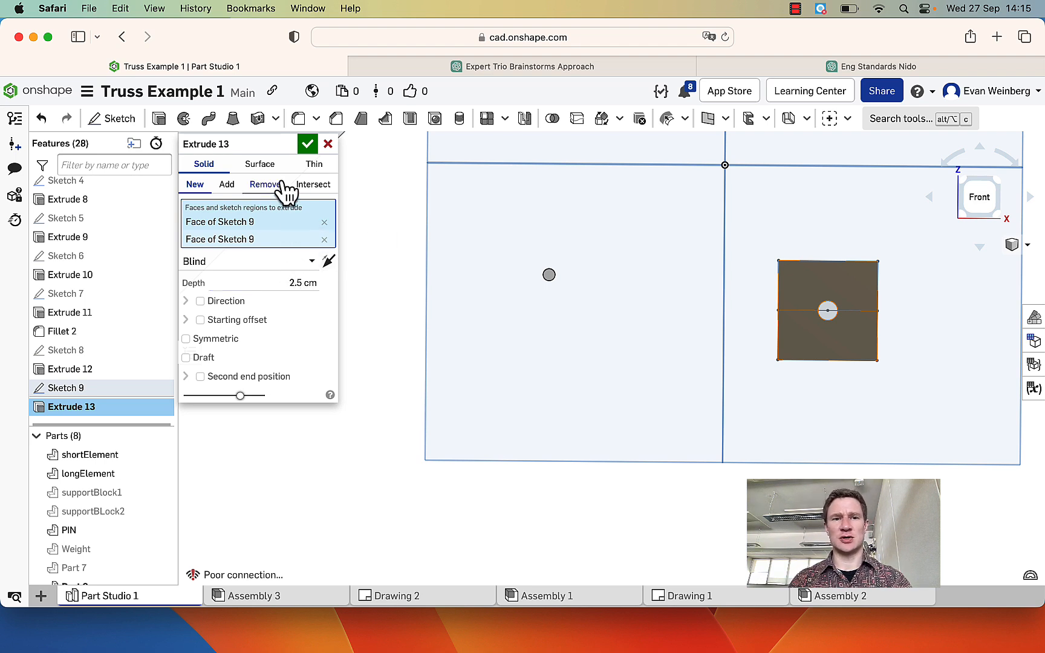
click(308, 145)
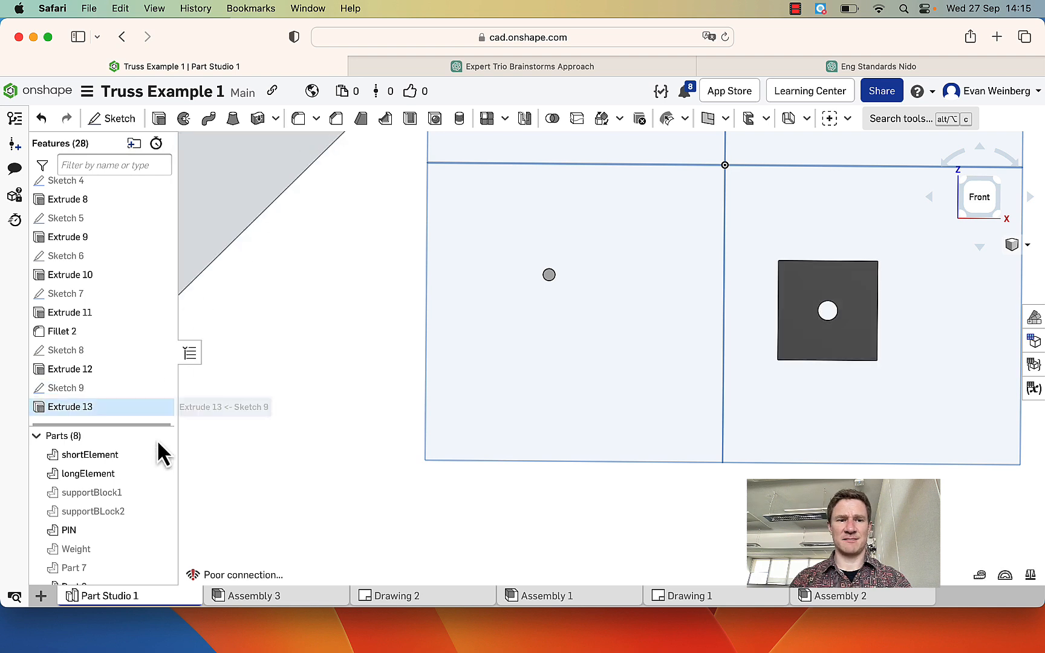
Show Sketch 9 and extrude both halves of its circle 6.5 cm, adding the rod to the block.
click(159, 388)
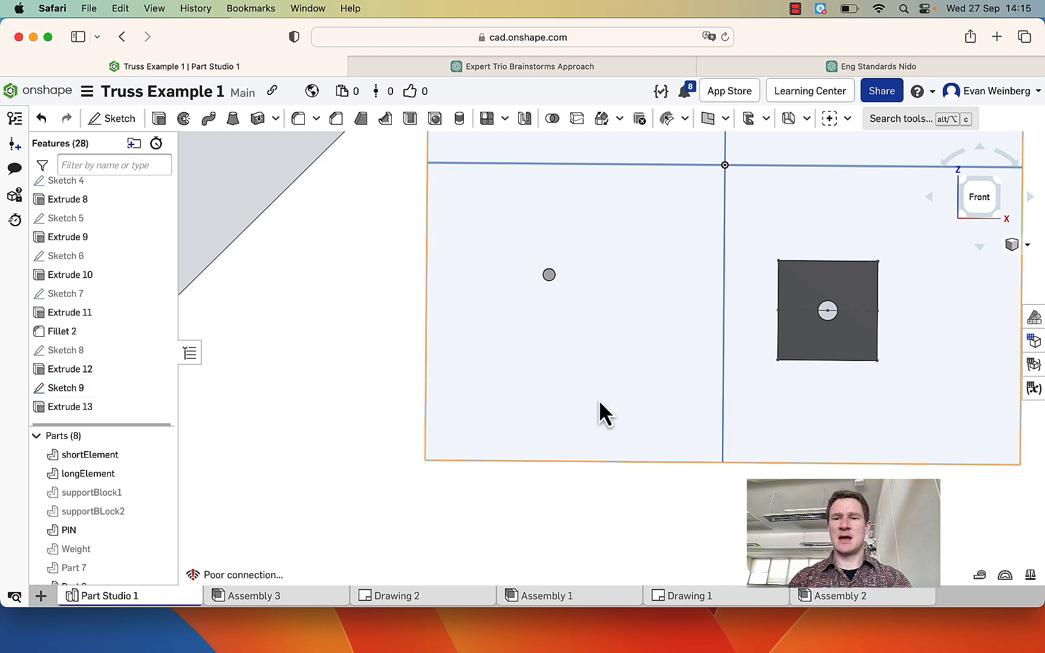
mouse_move(818, 409)
right_down()
mouse_move(827, 408)
mouse_move(816, 407)
right_up()
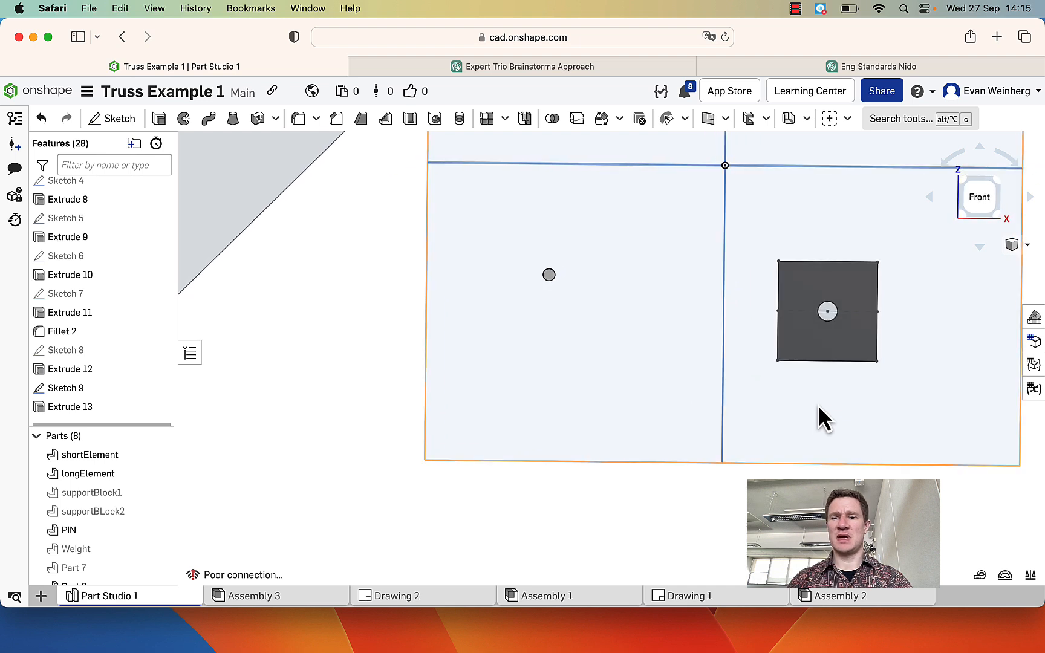
scroll(831, 308, up, 3)
click(826, 310)
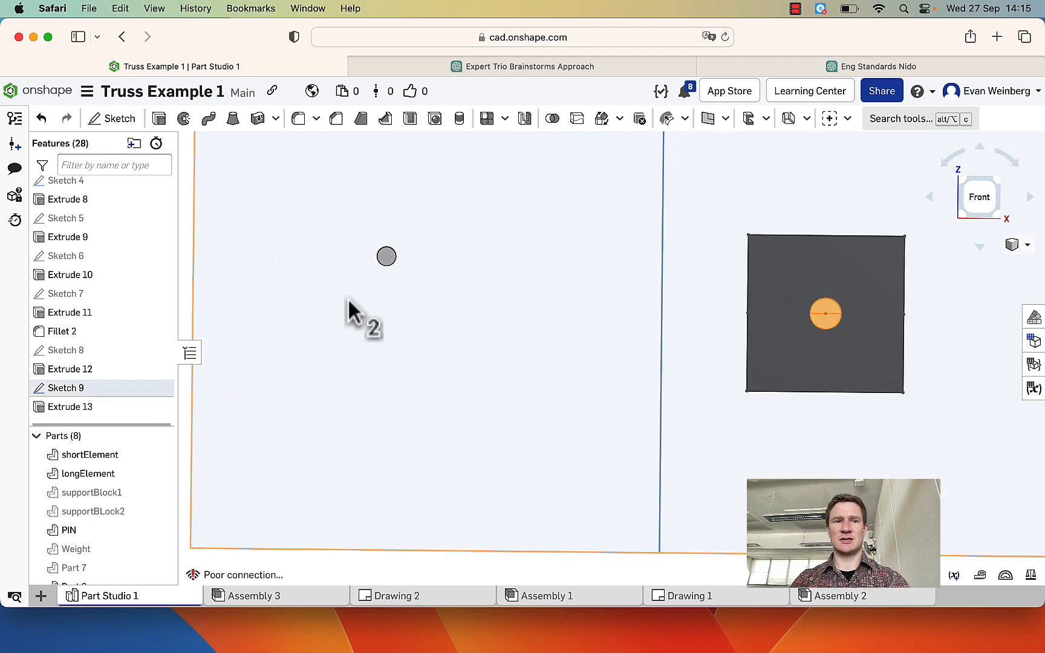
click(159, 118)
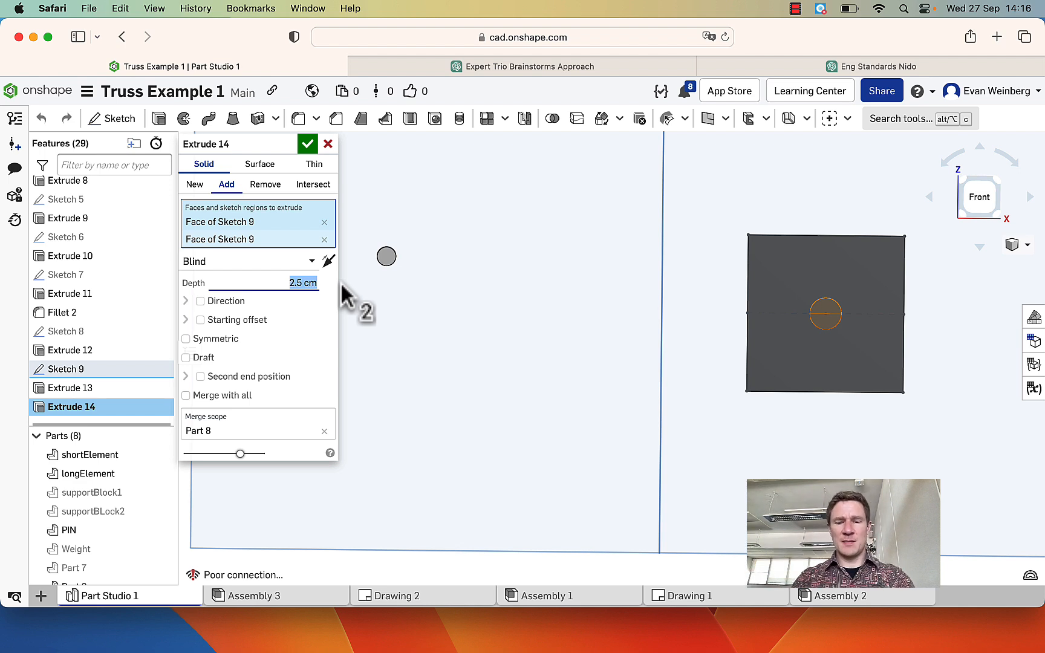
text(6.5)
click(307, 145)
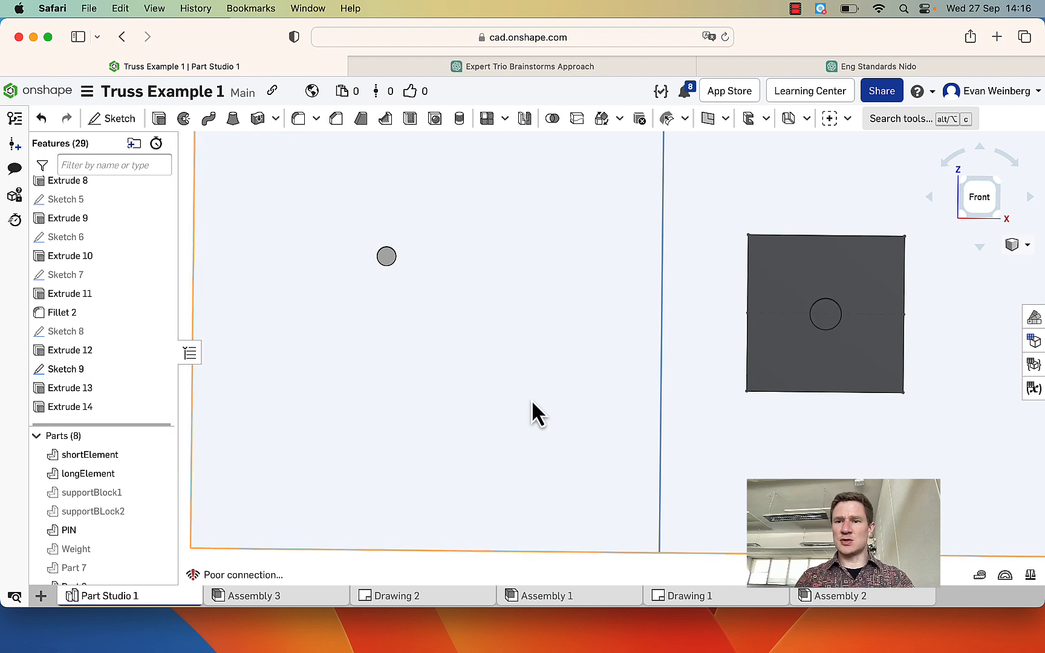
Extrude both halves of the Sketch 9 circle -6.5 cm, adding a rod out of the block's back face.
right_drag(532, 401, 375, 405)
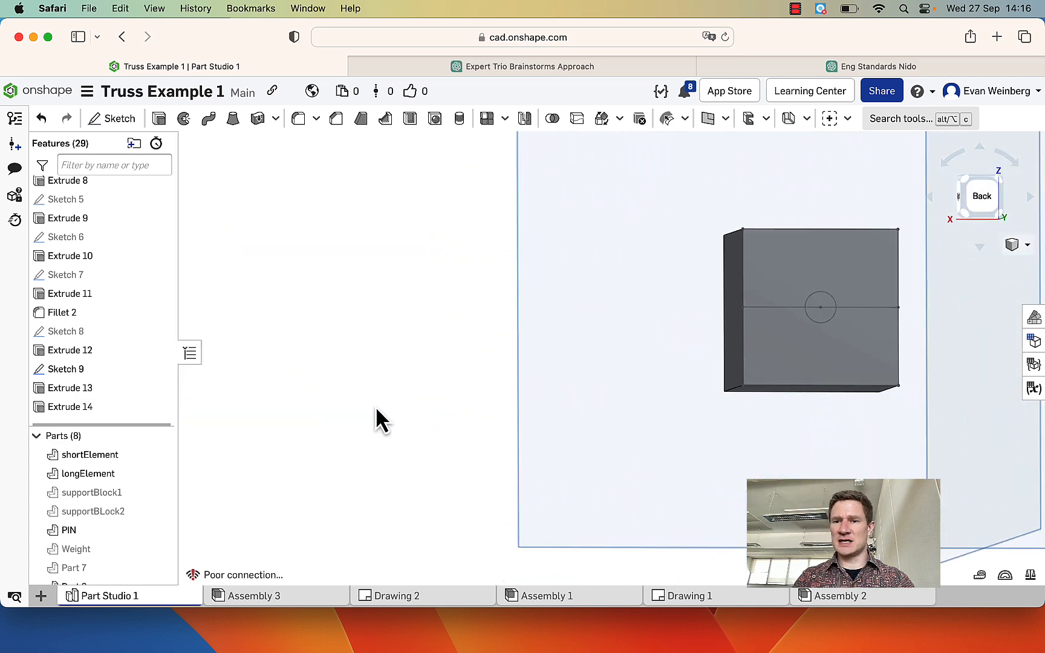
click(818, 318)
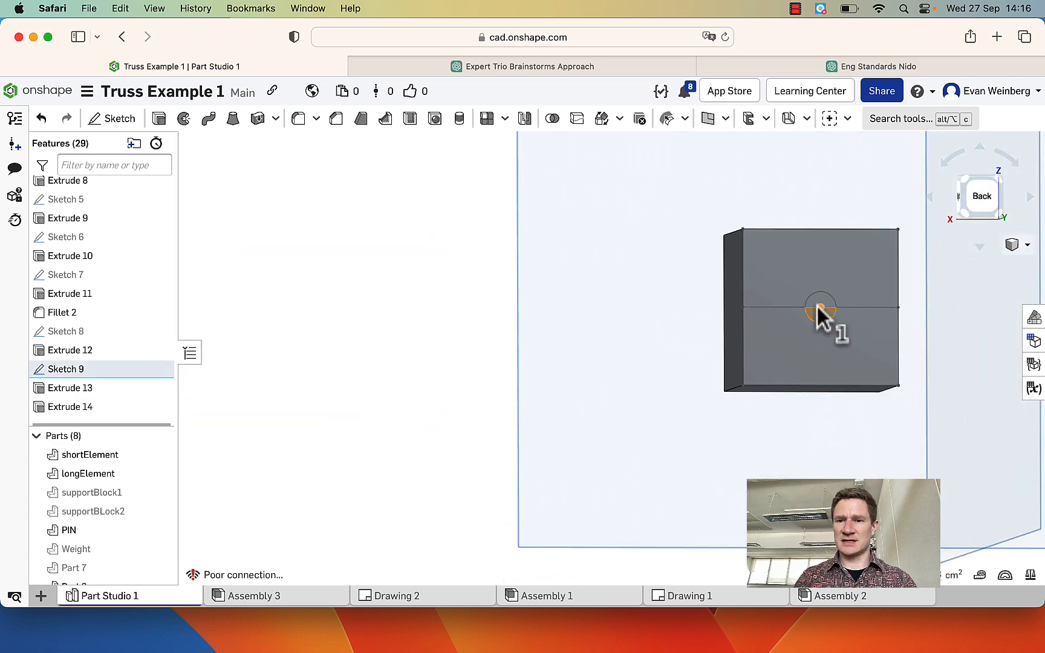
click(159, 119)
click(293, 283)
text(6)
key(Return)
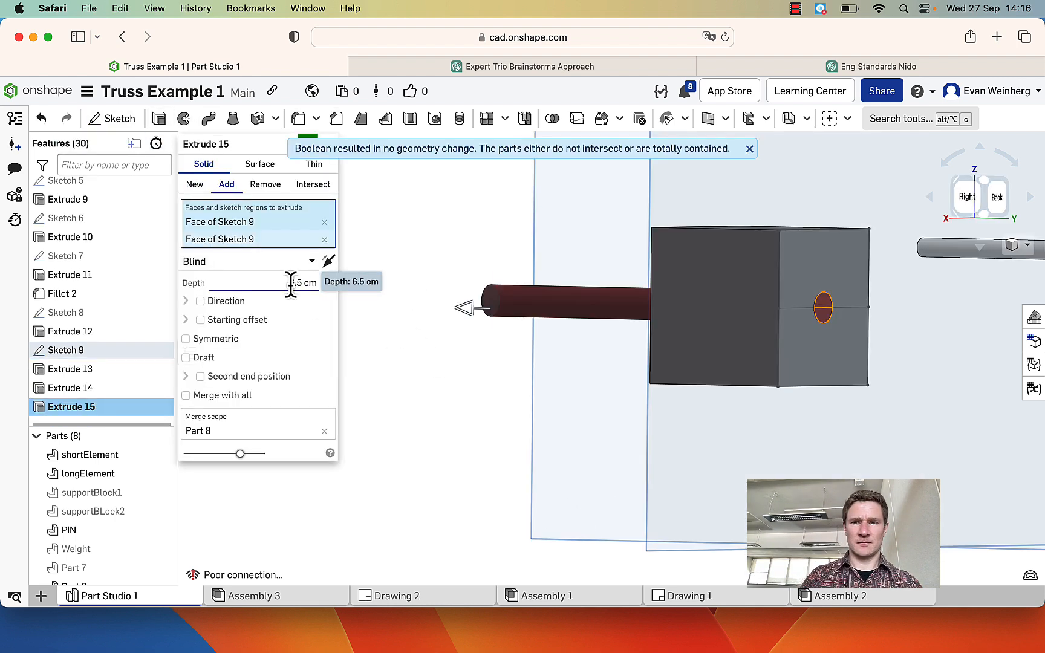
click(291, 283)
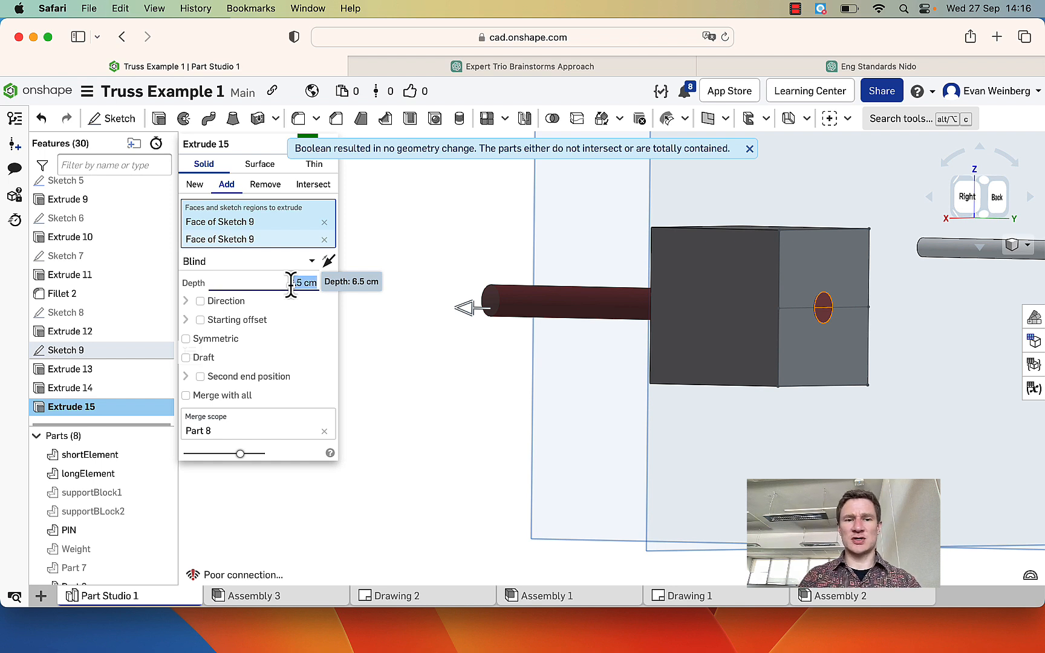
click(289, 282)
text(-)
key(Return)
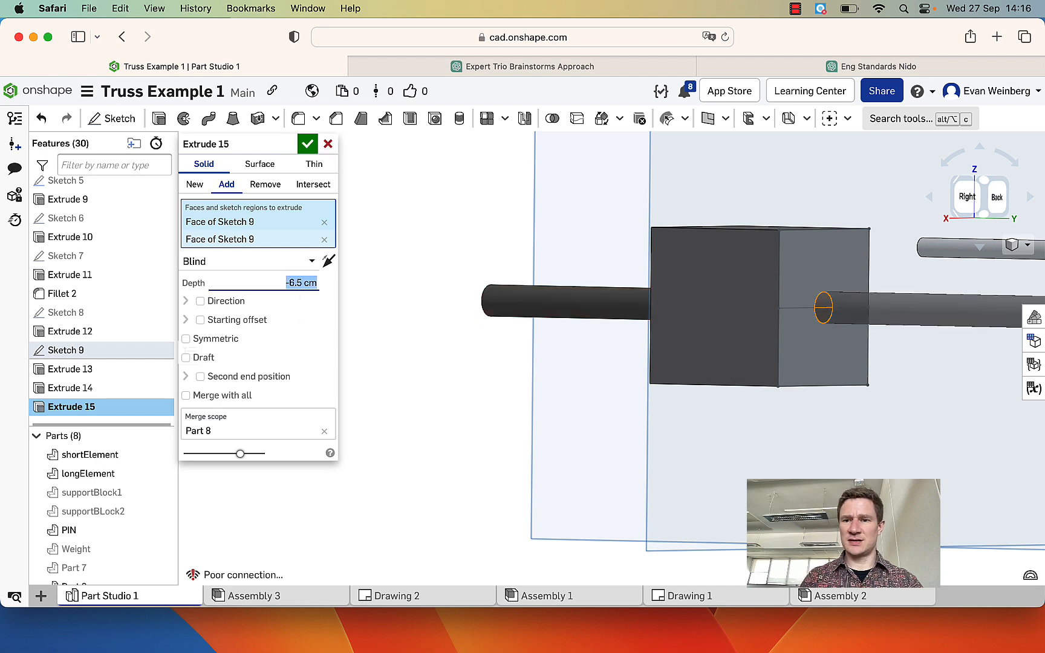
mouse_move(887, 467)
right_down()
mouse_move(847, 469)
mouse_move(886, 469)
right_up()
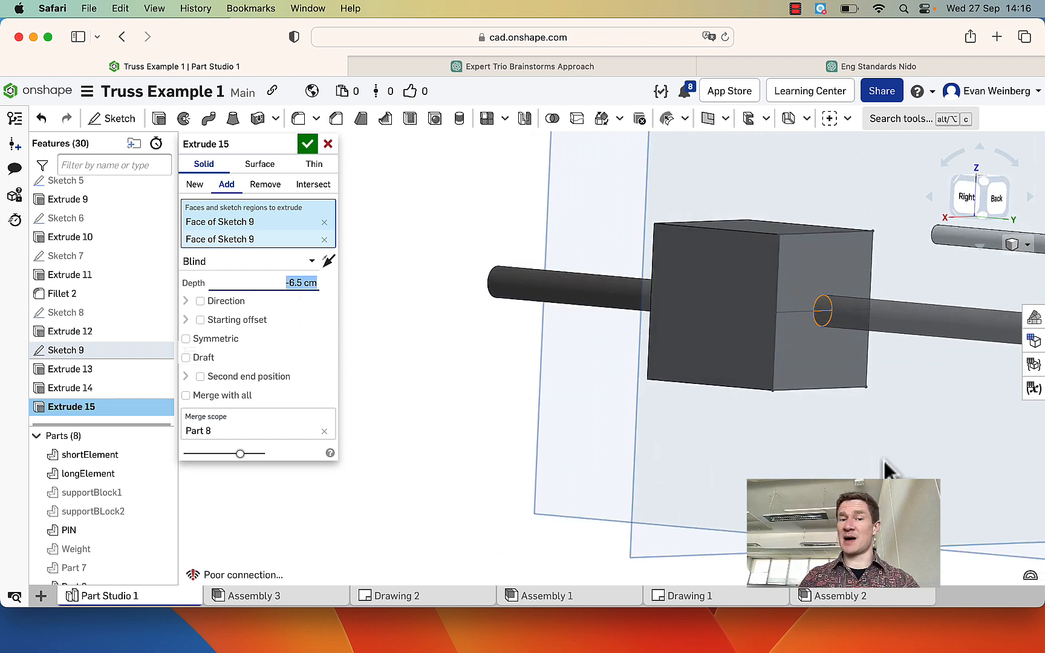
click(308, 144)
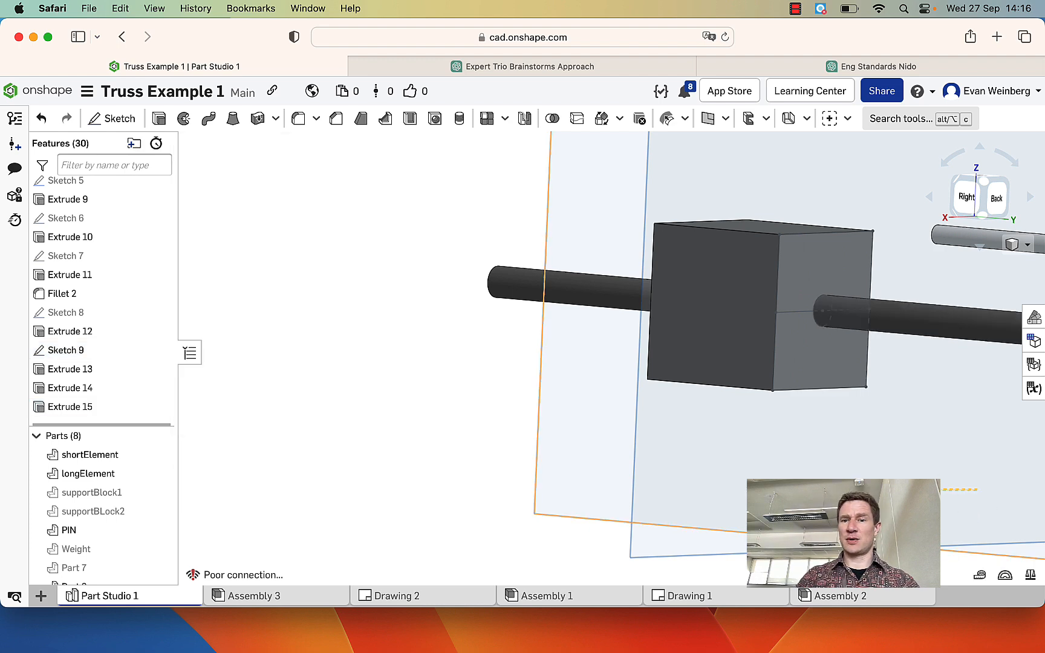
On the block's right side face, sketch a line across mid-height and a circle about 0.6 cm in diameter centred on its midpoint.
mouse_move(875, 451)
right_down()
mouse_move(802, 448)
mouse_move(899, 441)
right_up()
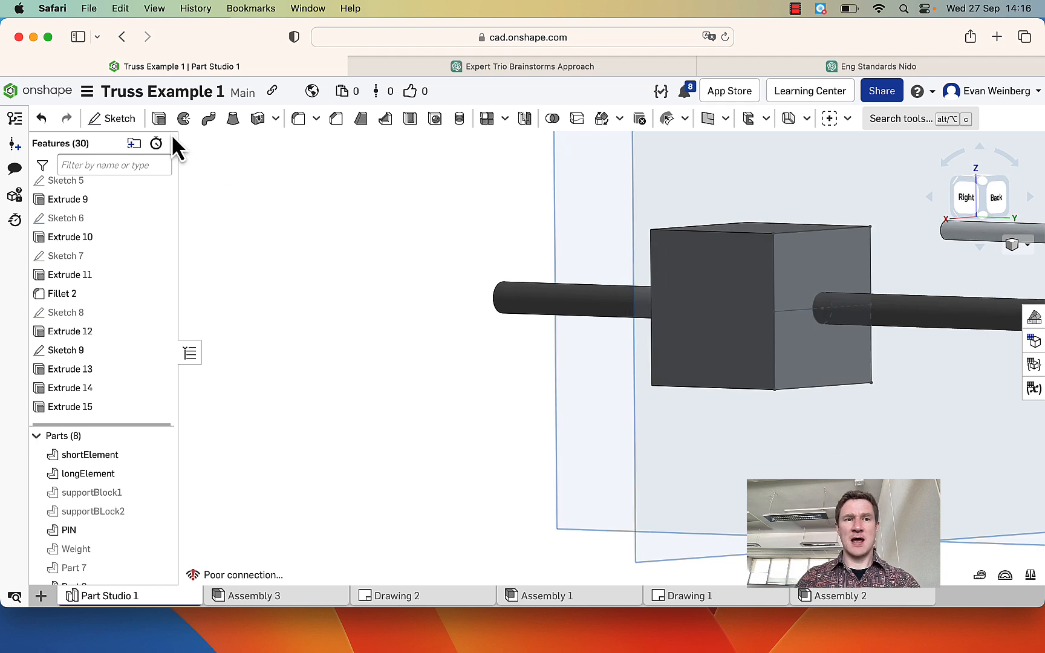
click(120, 120)
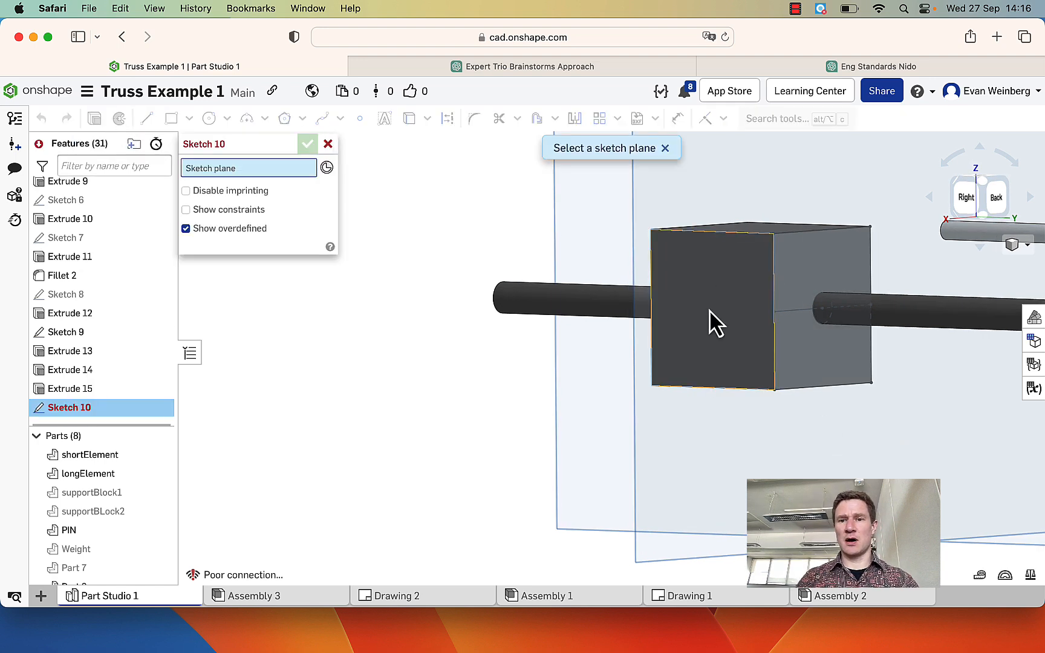
click(739, 301)
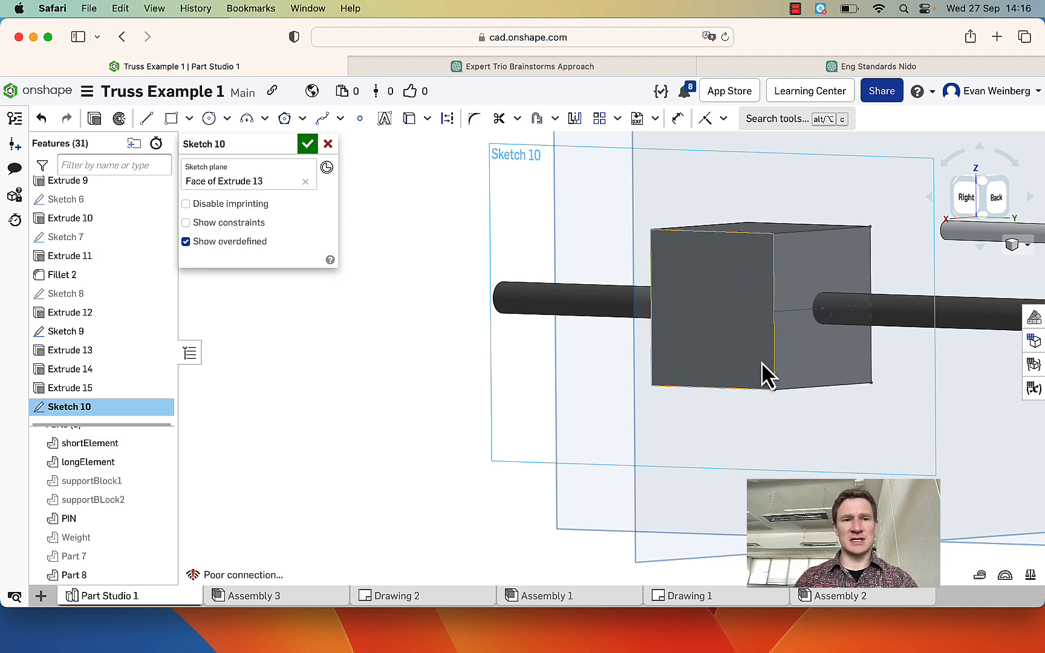
right_drag(496, 229, 536, 226)
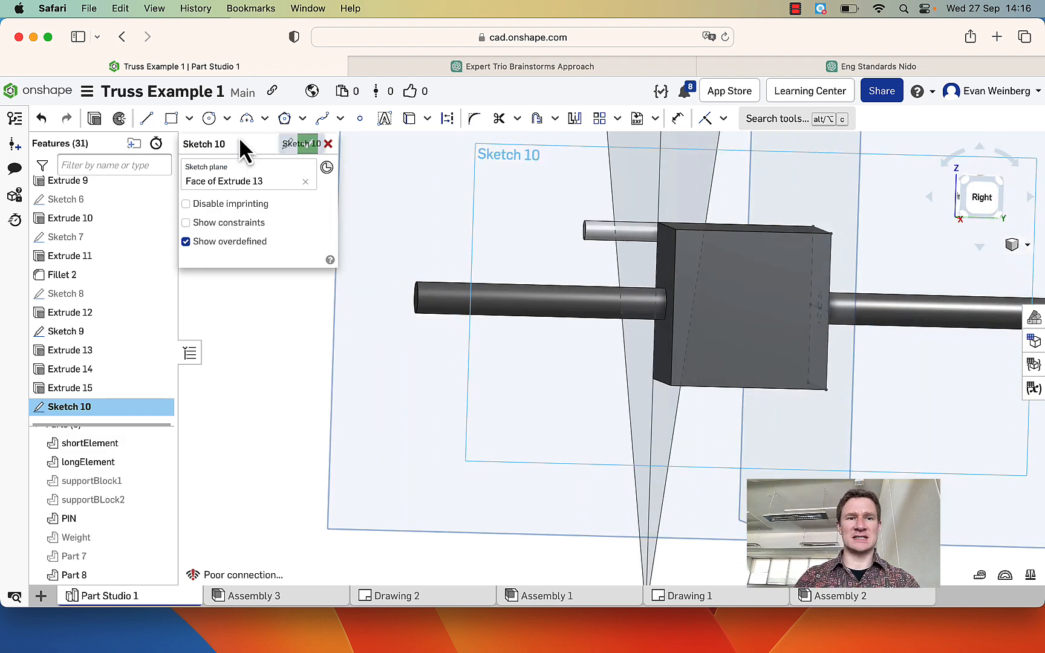
click(146, 119)
click(675, 310)
click(827, 313)
click(208, 118)
click(751, 309)
click(763, 320)
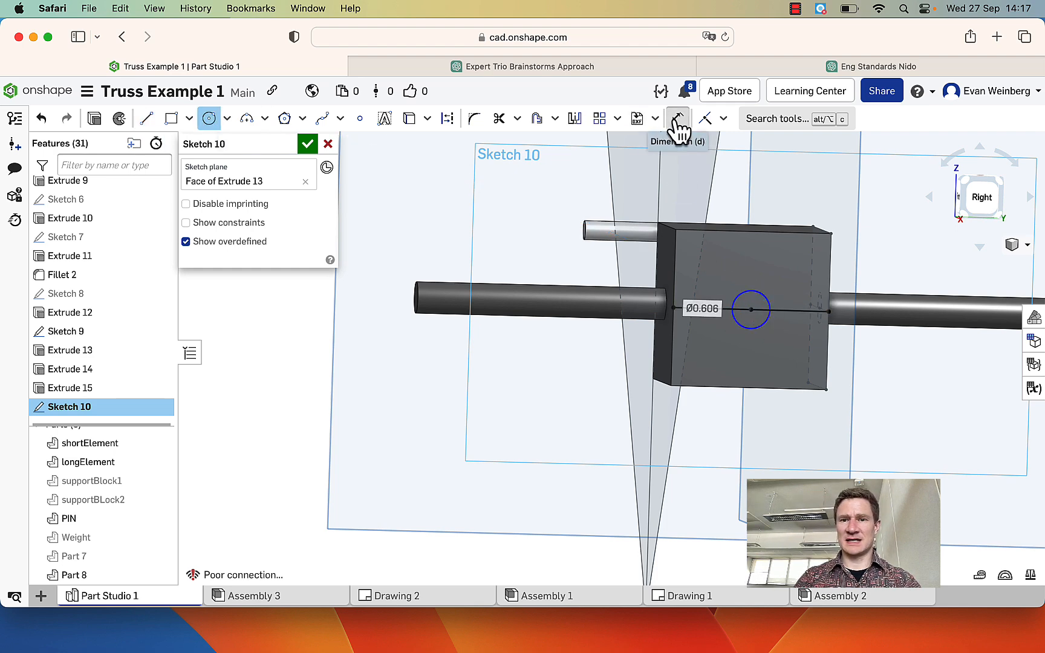
Set the diameter of the circle on the block's side face to 0.5 cm.
click(678, 119)
click(765, 322)
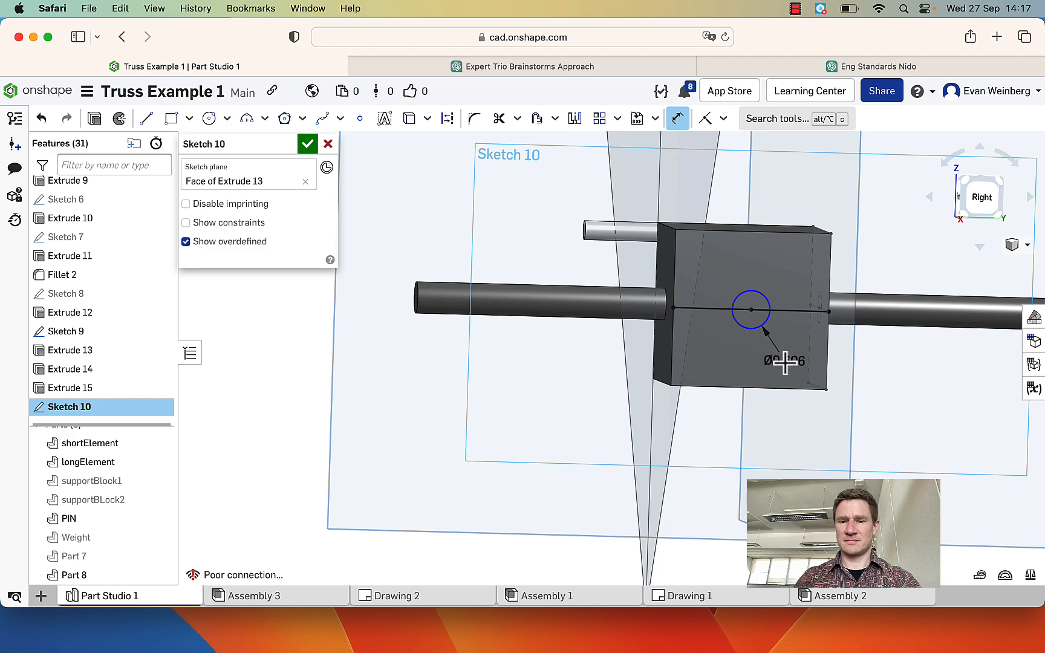
click(784, 362)
text(0.5)
key(Return)
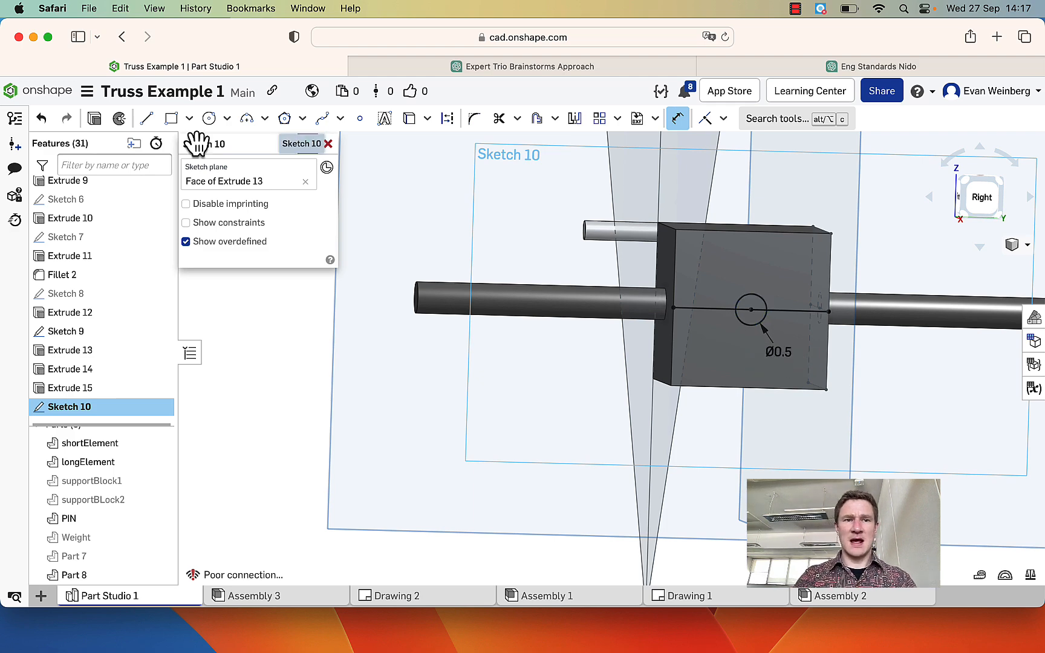
Extrude both halves of the Sketch 10 circle 4 cm, adding a rod to the block's side face.
click(94, 120)
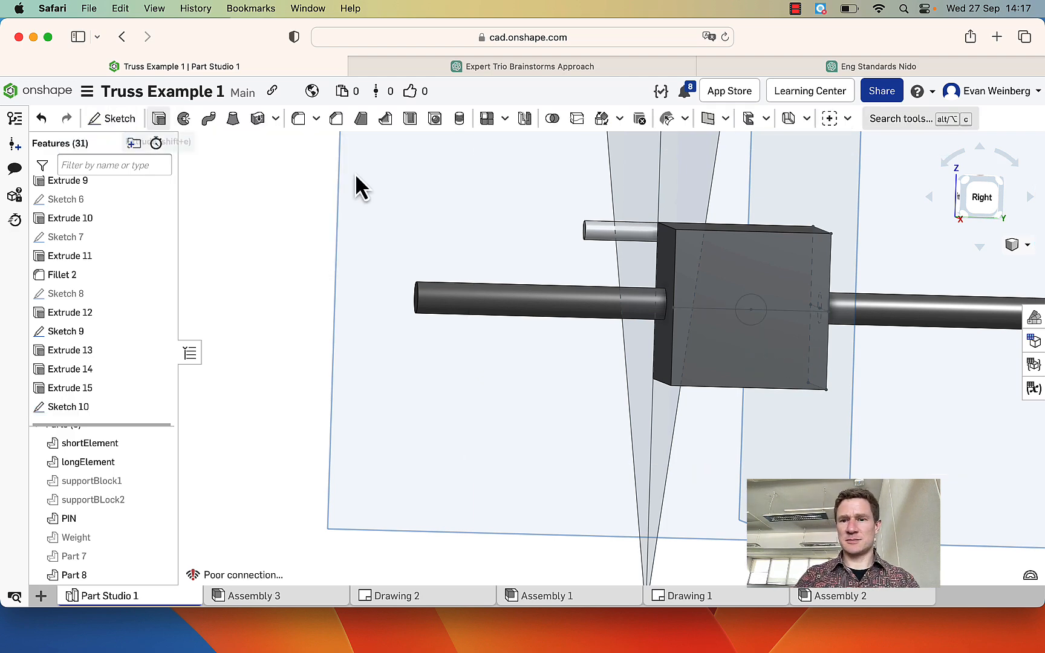
click(715, 326)
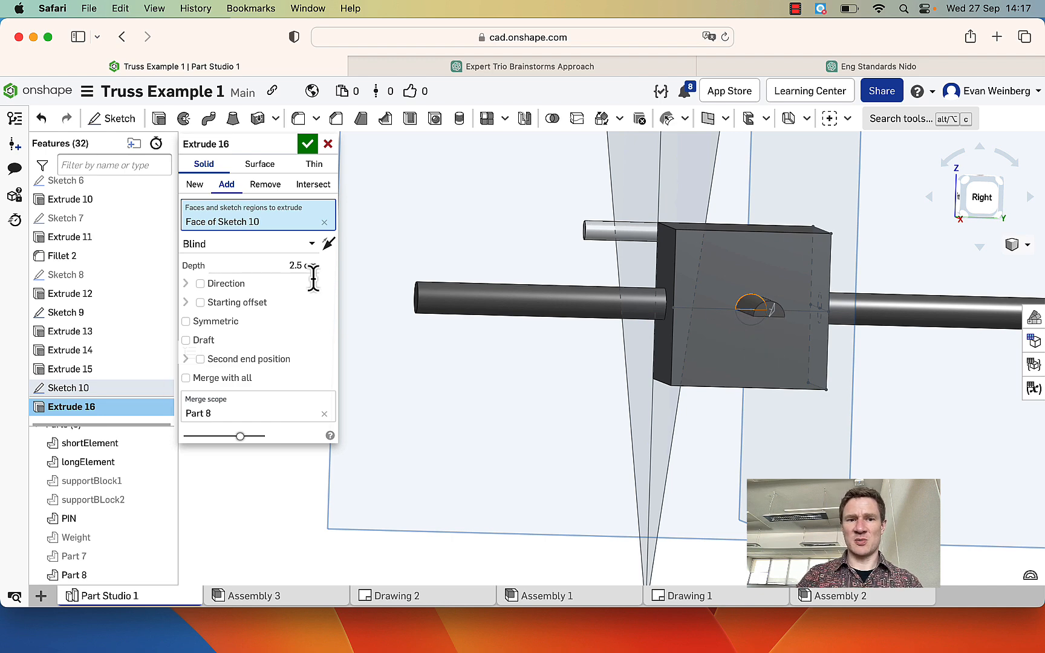
click(312, 266)
text(4)
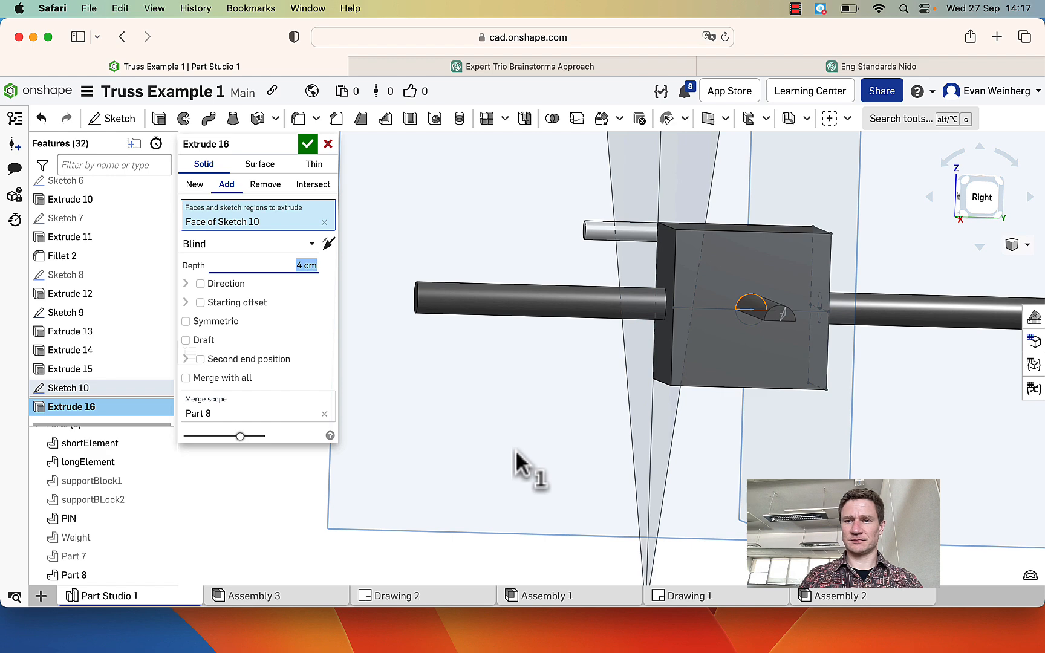
click(746, 321)
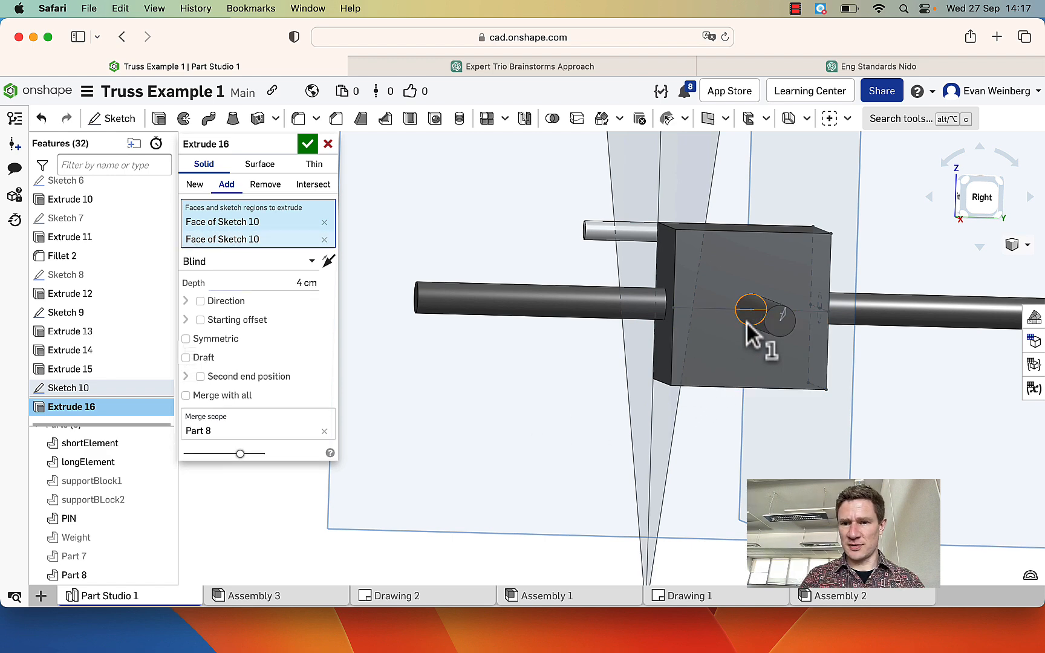
click(307, 144)
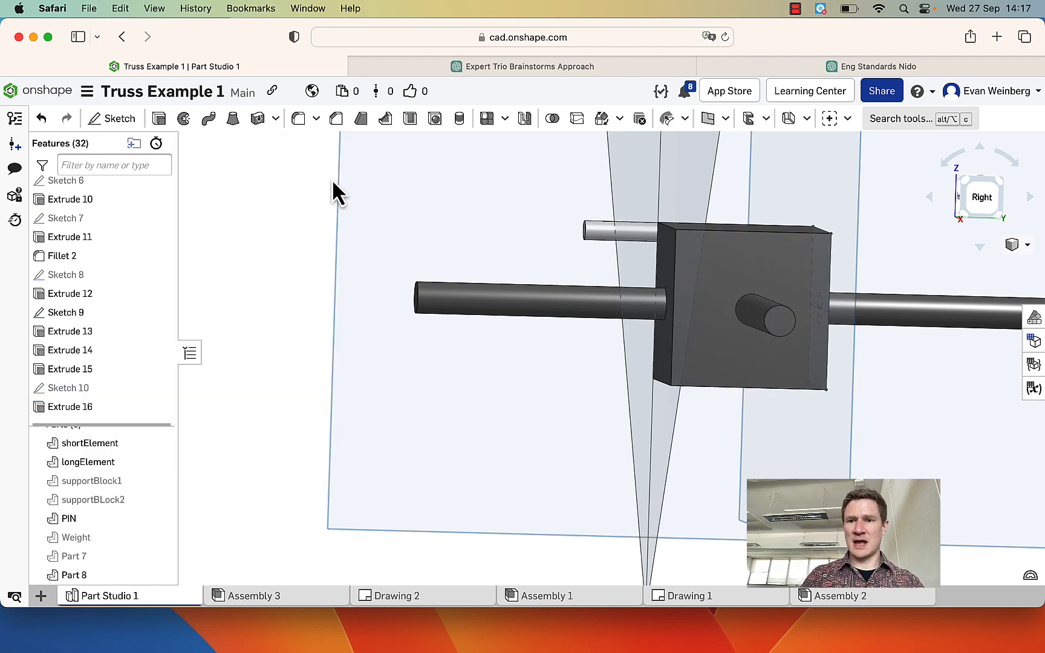
key(shift+1)
right_drag(488, 364, 410, 368)
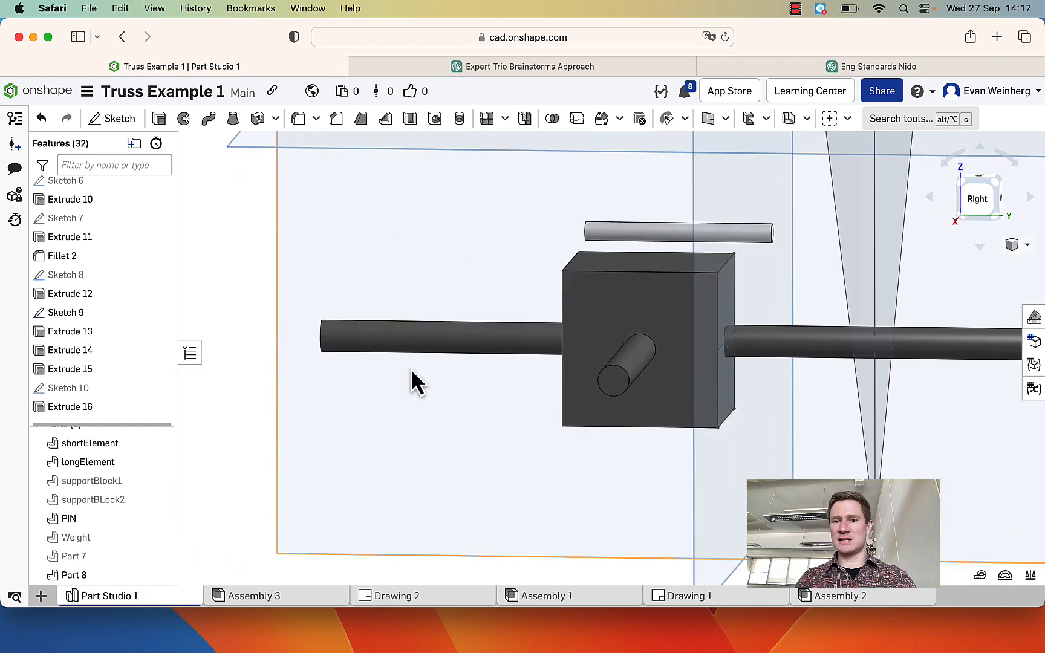
mouse_move(665, 378)
right_down()
mouse_move(625, 390)
mouse_move(645, 381)
right_up()
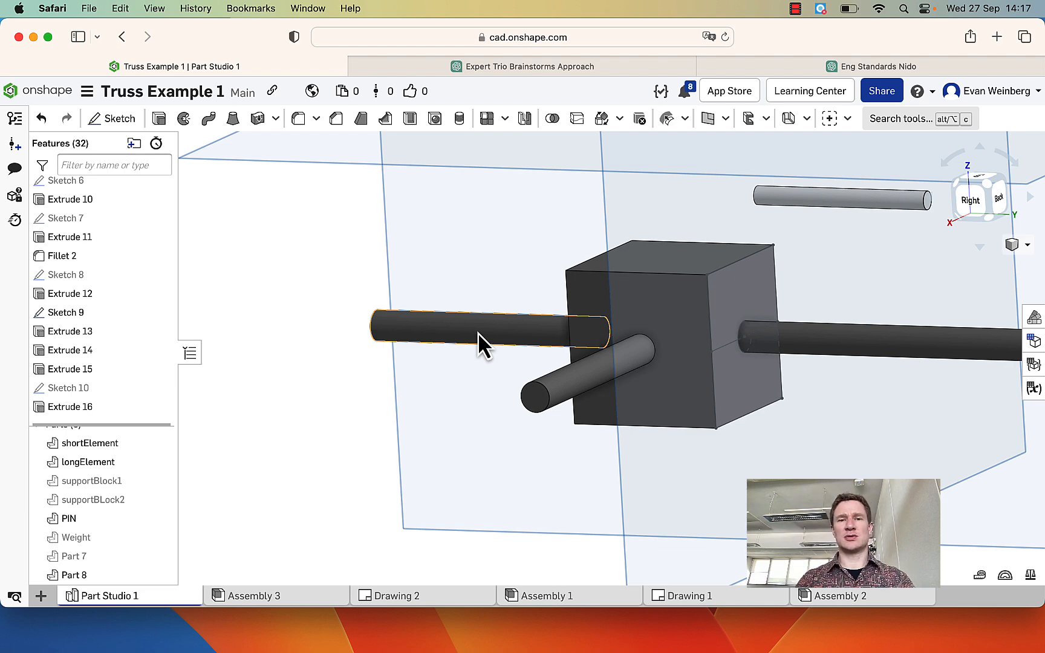
mouse_move(871, 459)
right_down()
mouse_move(861, 466)
mouse_move(834, 387)
mouse_move(780, 146)
mouse_move(792, 152)
mouse_move(851, 473)
mouse_move(877, 478)
right_up()
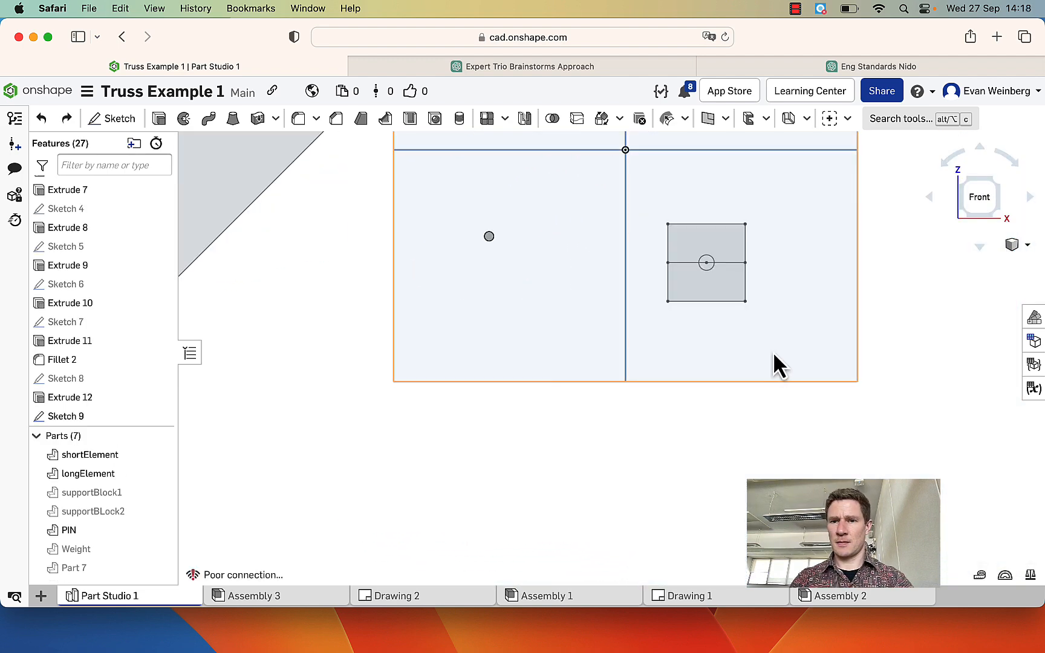
Extrude the two Sketch 9 square regions around the circle 2.5 cm as a new part, leaving the circle as a through hole.
mouse_move(773, 353)
middle_down()
mouse_move(770, 397)
mouse_move(756, 392)
middle_up()
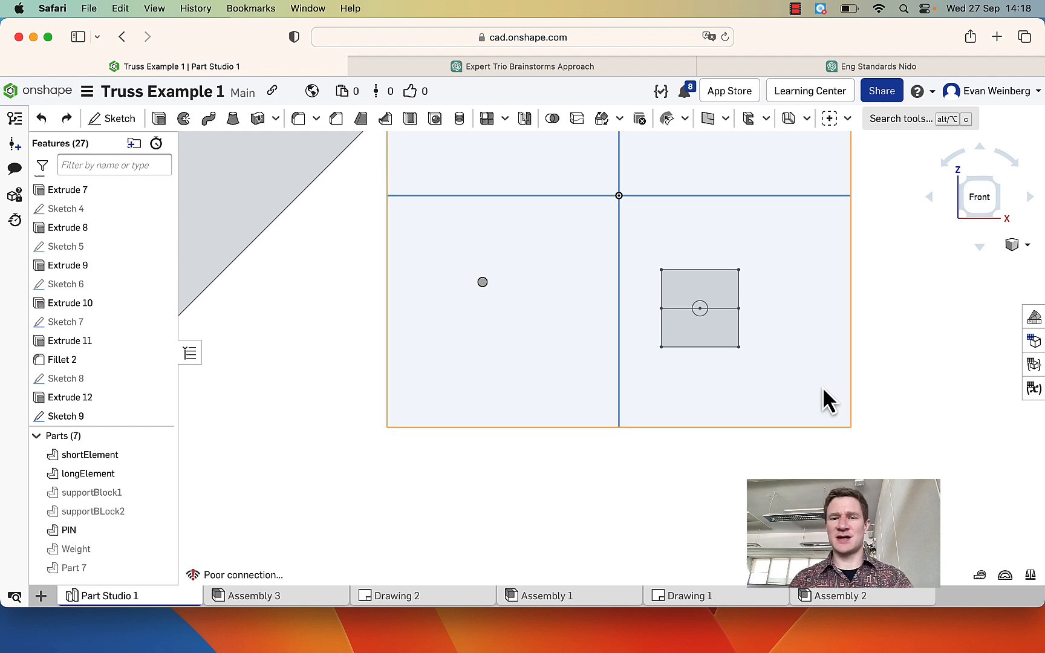
click(158, 121)
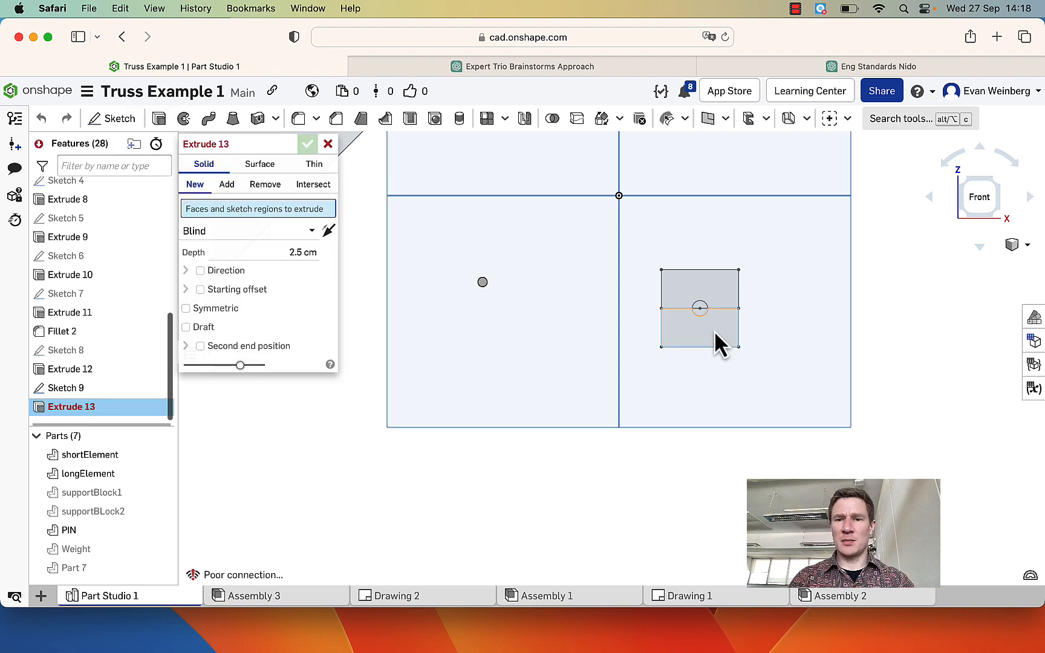
click(714, 330)
click(716, 302)
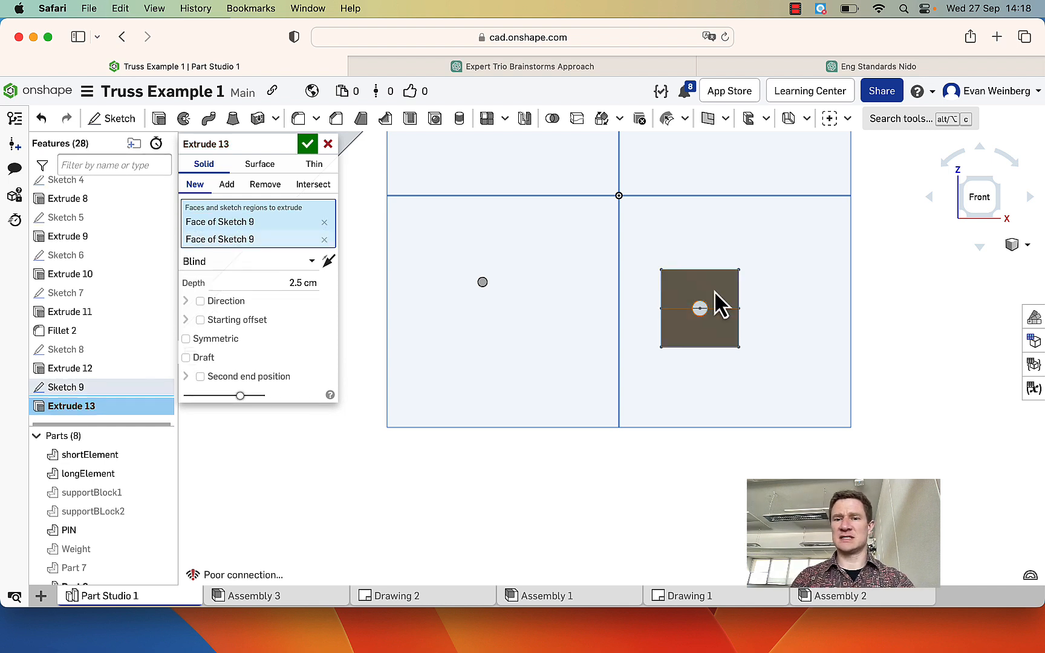
click(291, 282)
click(307, 145)
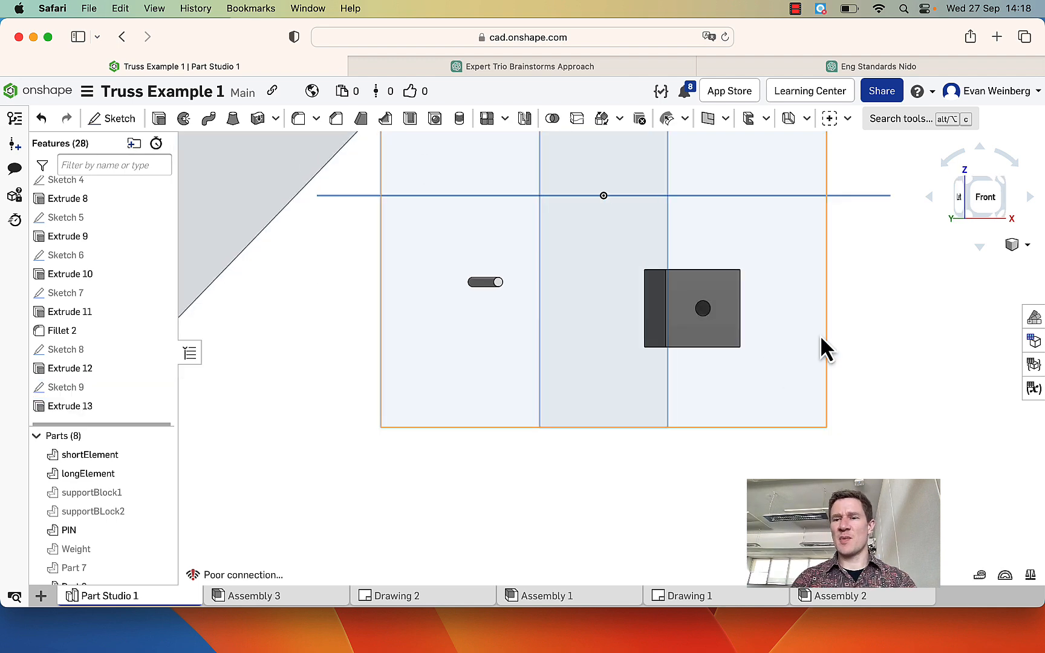
Edit Sketch 9 and set the diameter of the circle in the square's centre to 0.51 cm.
double_click(66, 387)
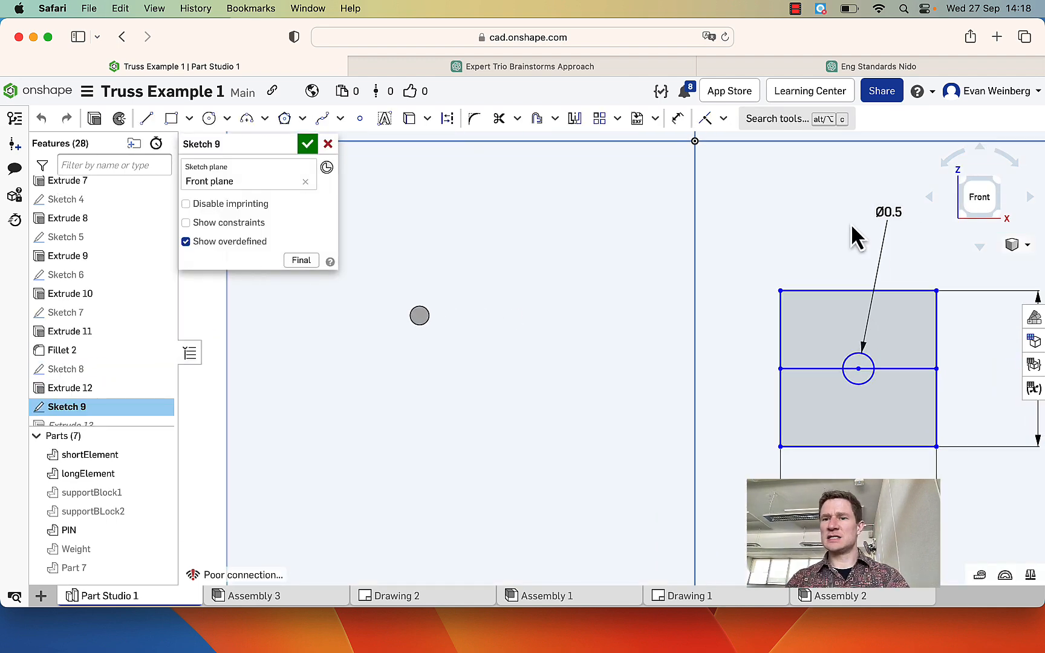
double_click(899, 212)
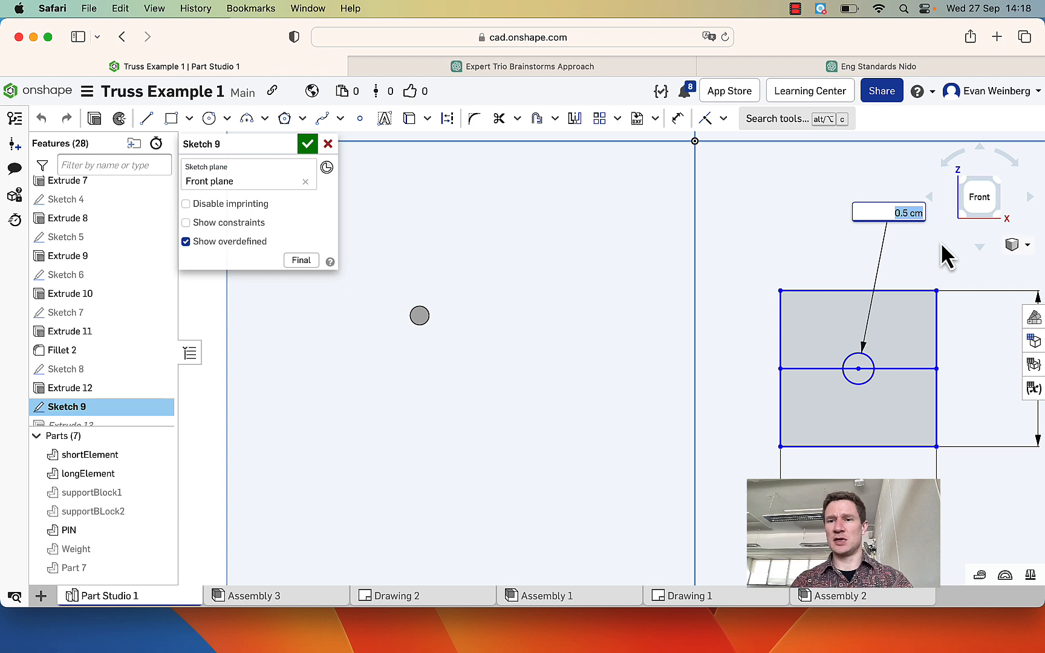
click(907, 213)
text(1)
key(Return)
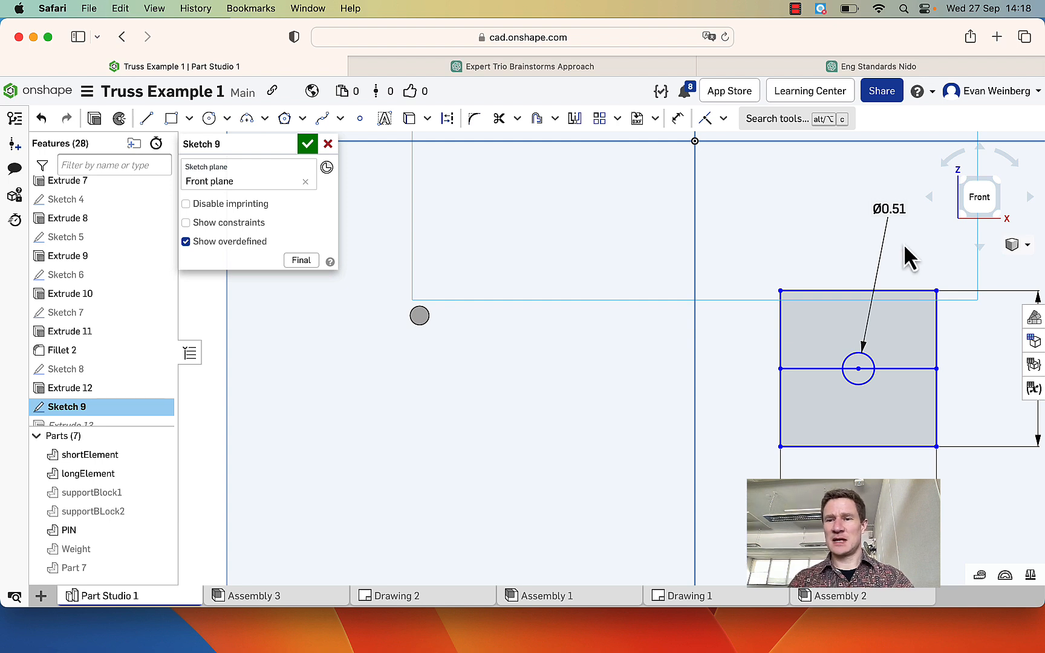
Set the Sketch 9 circle's diameter to 0.55 cm and finish the sketch.
double_click(903, 208)
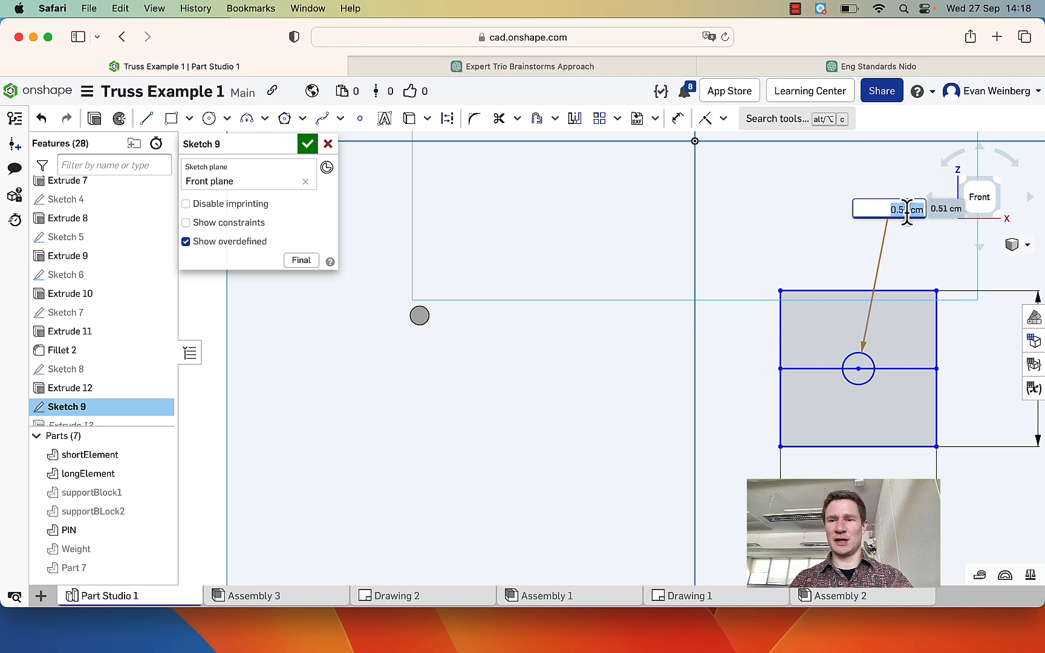
click(908, 211)
key(BackSpace)
text(5)
key(Return)
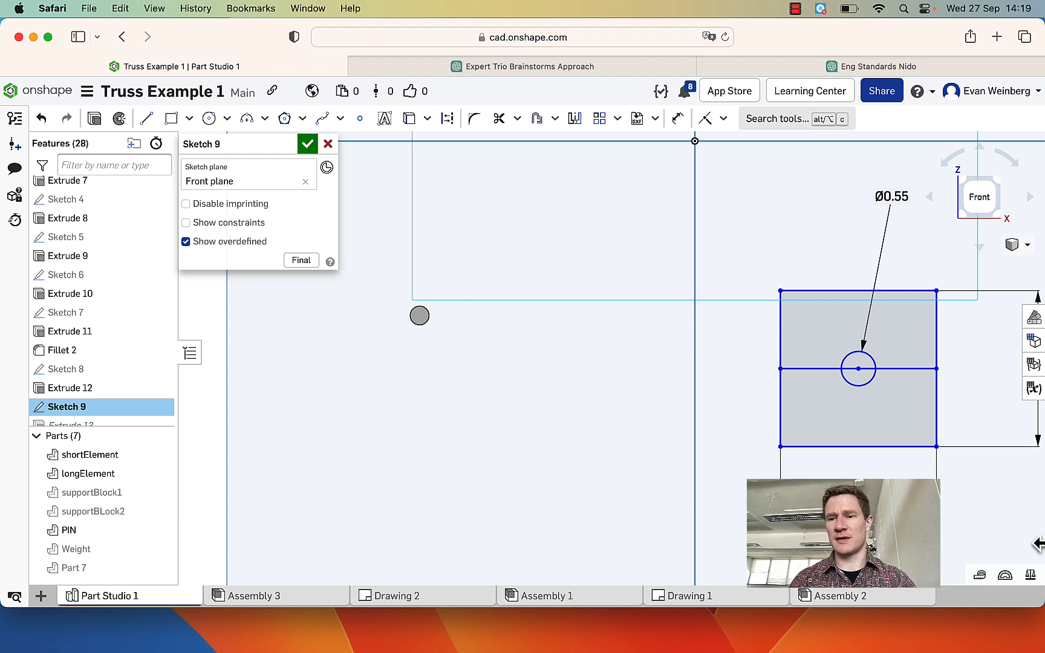
click(311, 146)
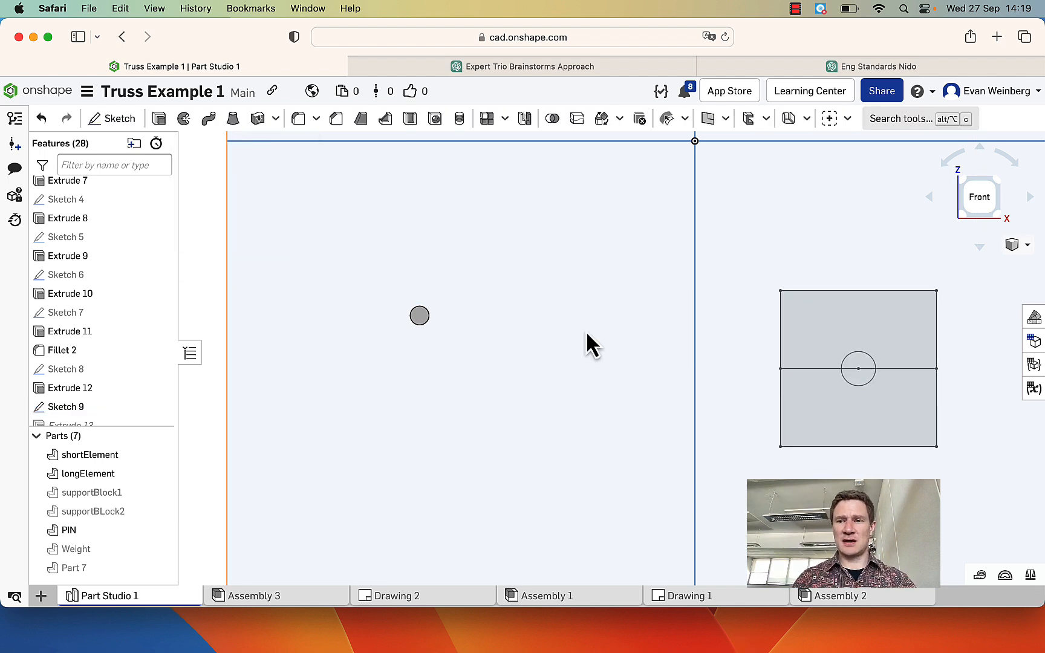
Rename the block part with the hole, Part 8, as supportBlockHole.
mouse_move(700, 449)
right_down()
mouse_move(722, 448)
mouse_move(660, 466)
mouse_move(672, 465)
right_up()
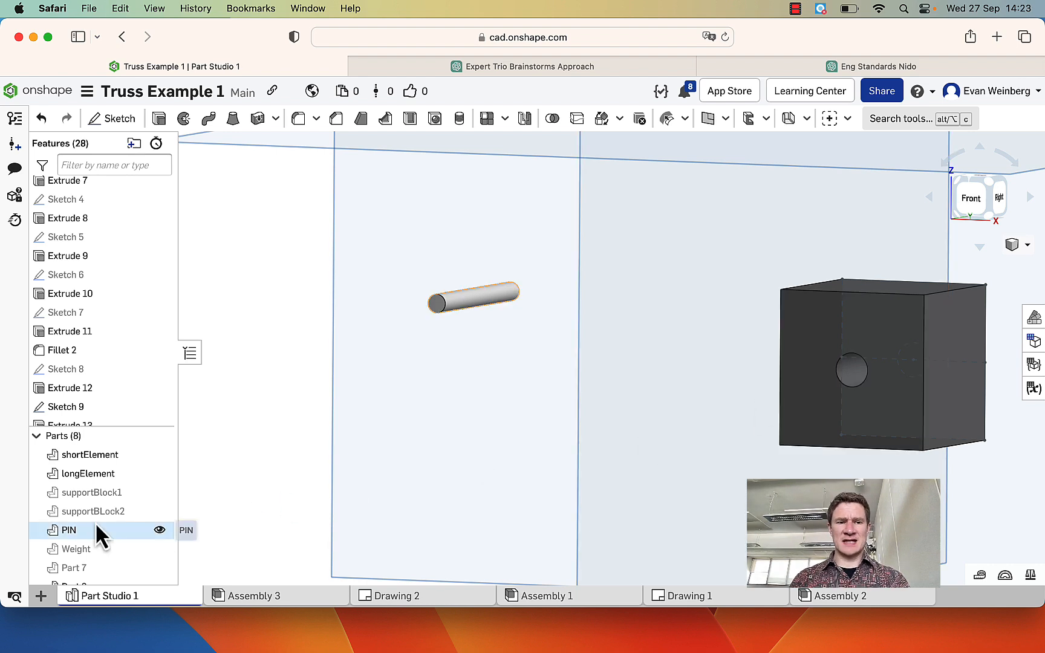
scroll(95, 522, down, 2)
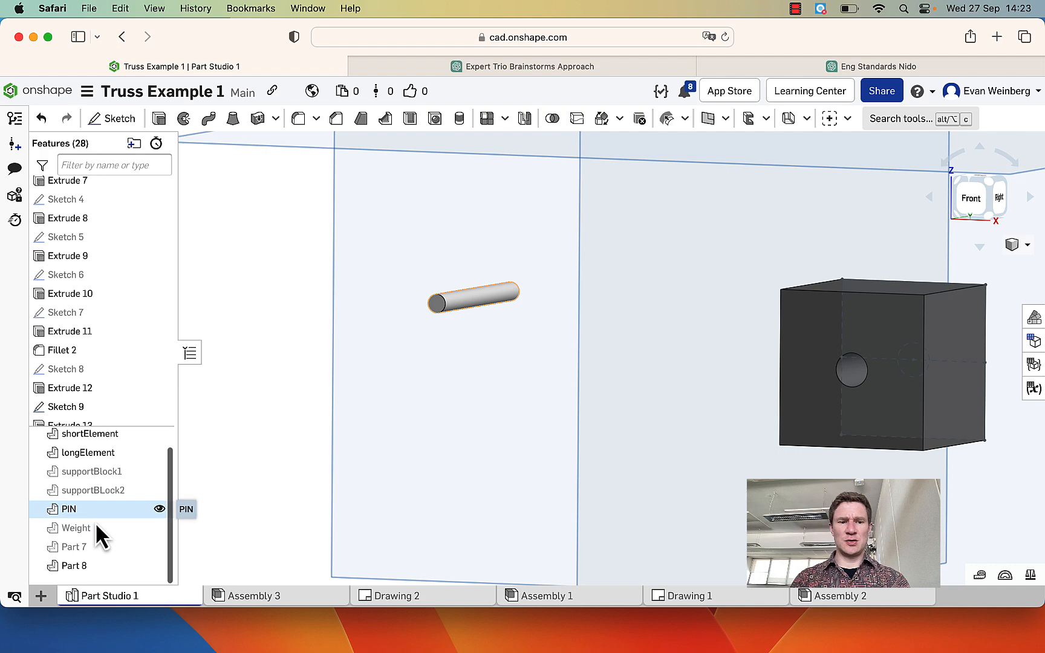
click(825, 401)
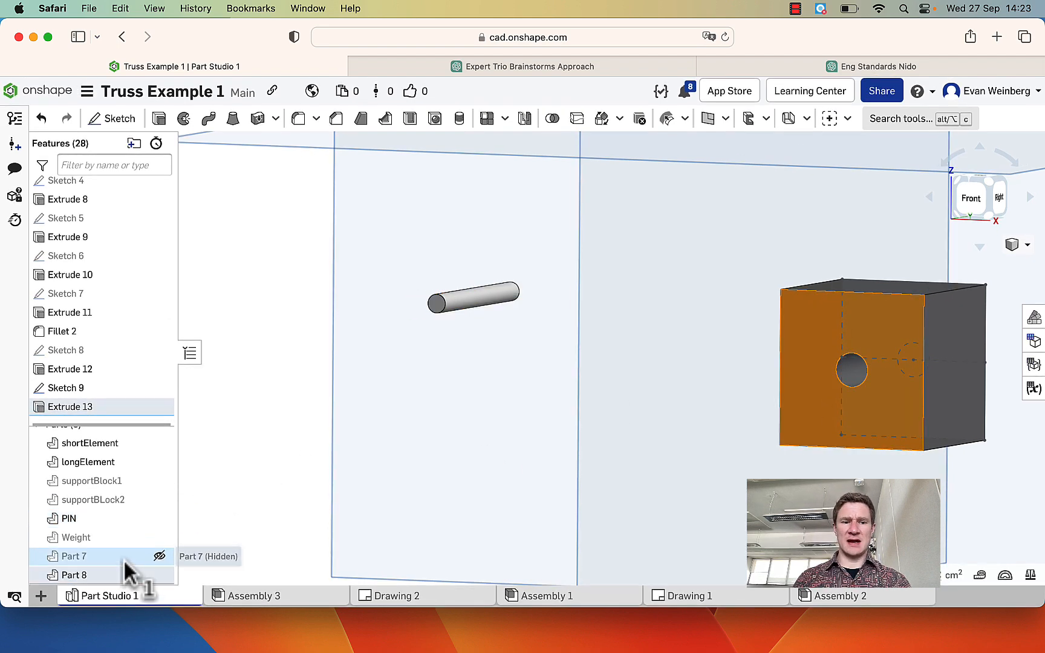
click(128, 573)
right_click(128, 573)
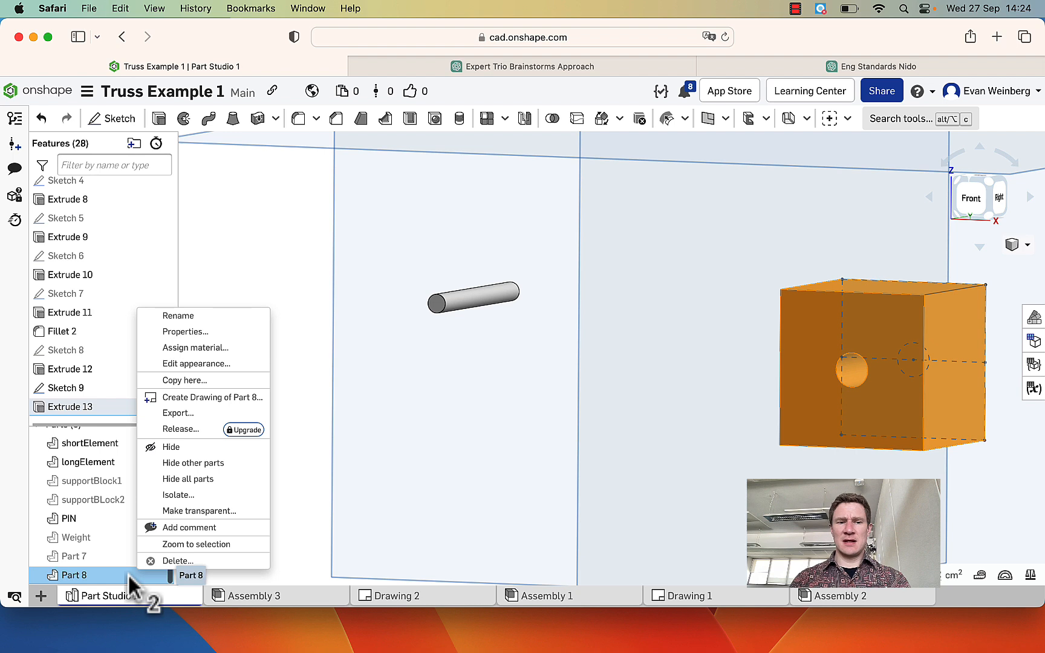
click(200, 319)
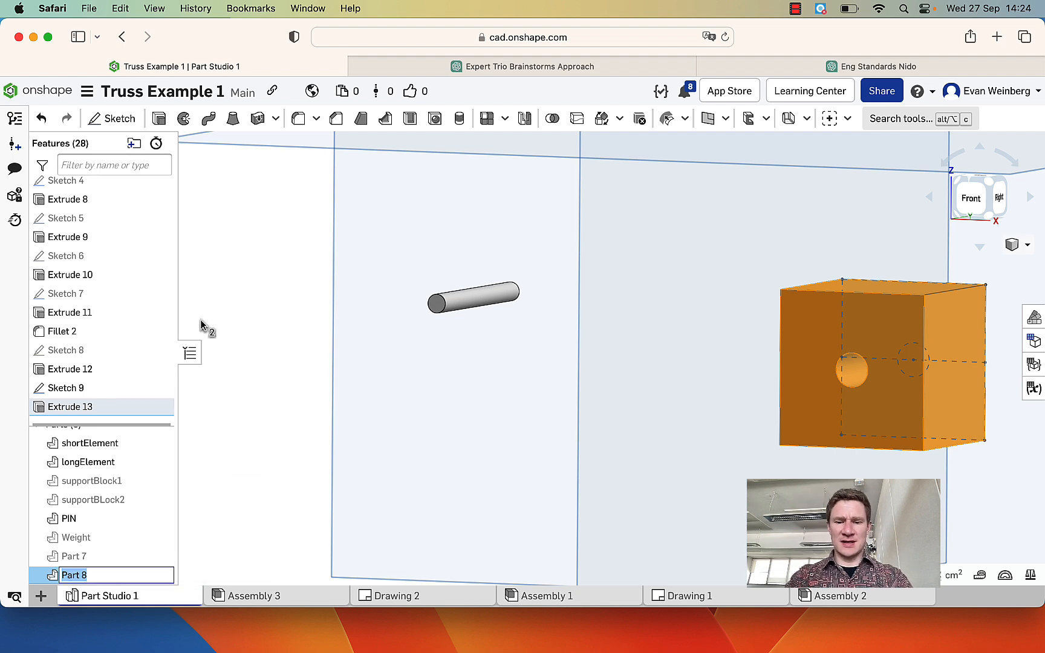
text(supportBl)
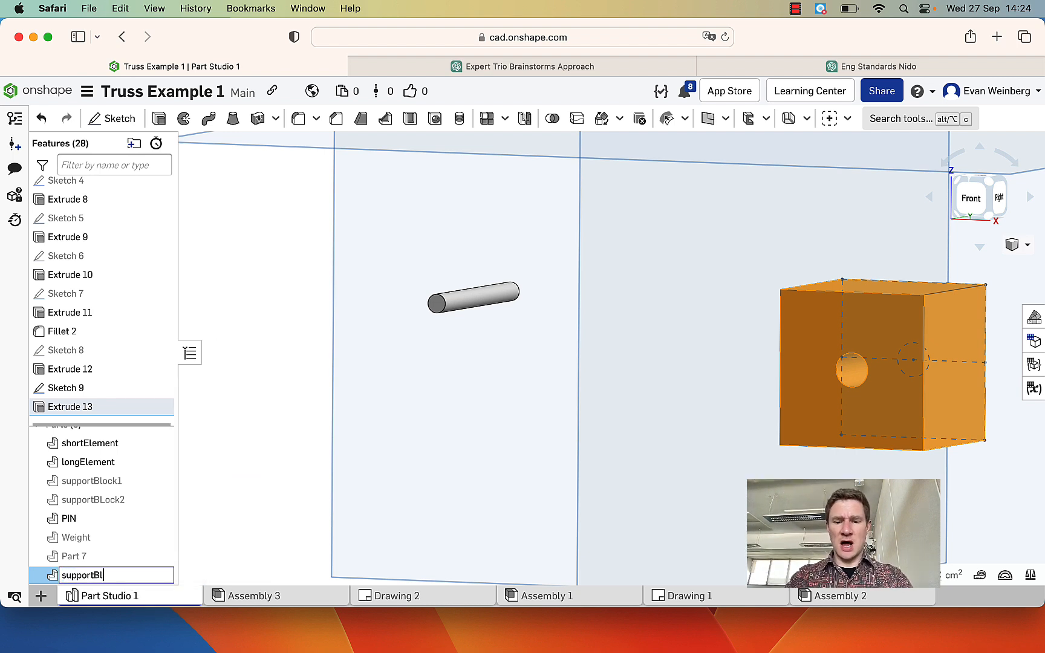
text(ockHole)
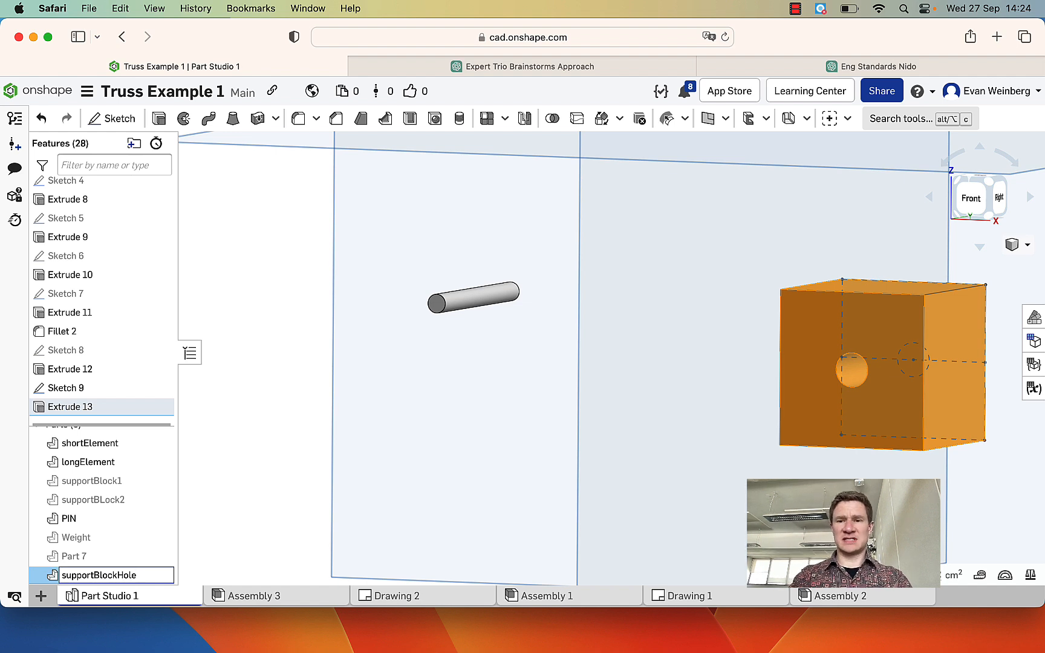
key(Return)
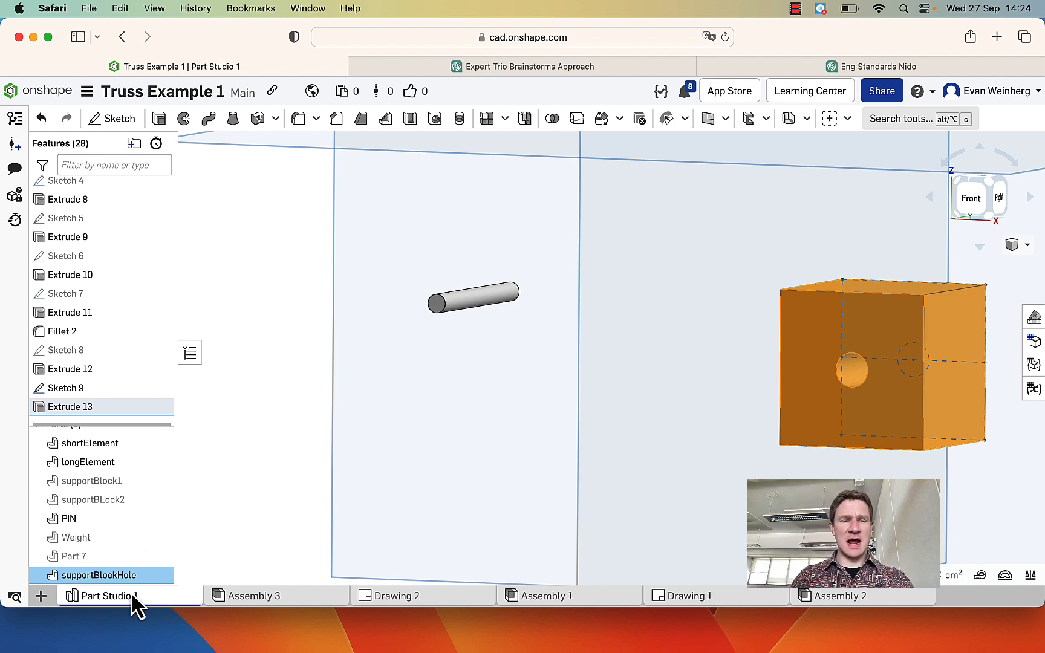
Export the supportBlockHole part as a binary STL named supportBlockHole, in millimeters at medium resolution, as a download.
right_click(115, 572)
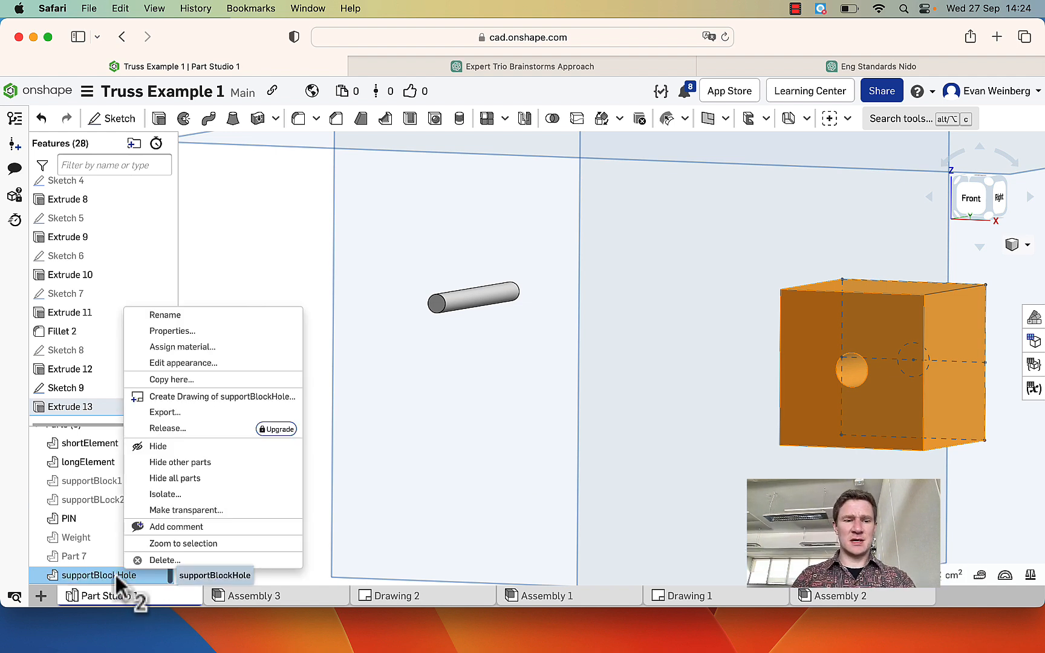
click(198, 412)
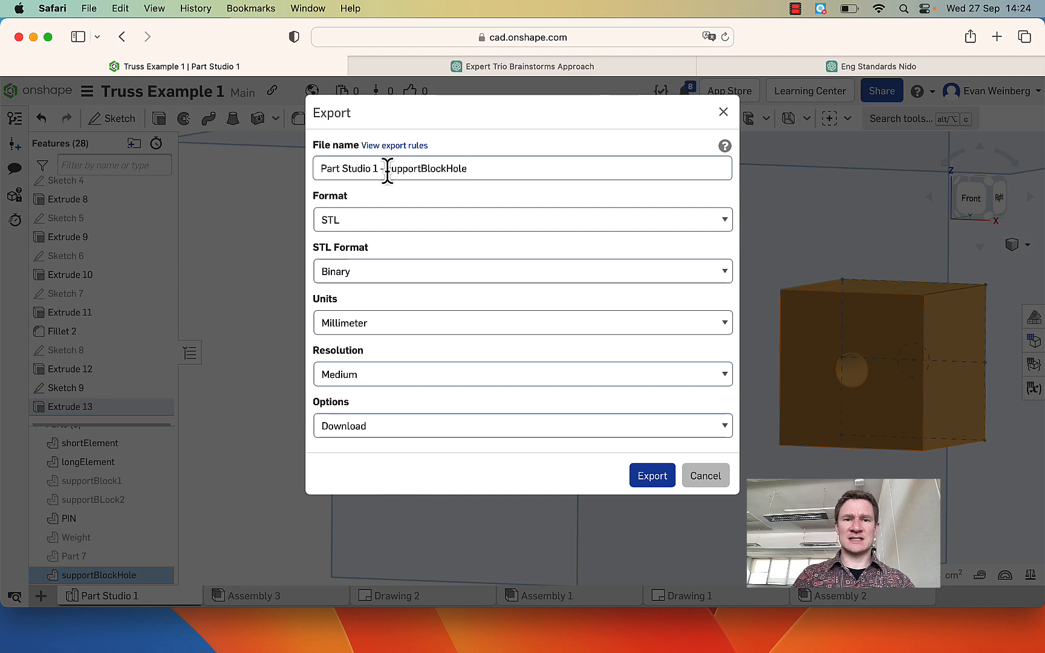
drag(387, 168, 228, 163)
key(BackSpace)
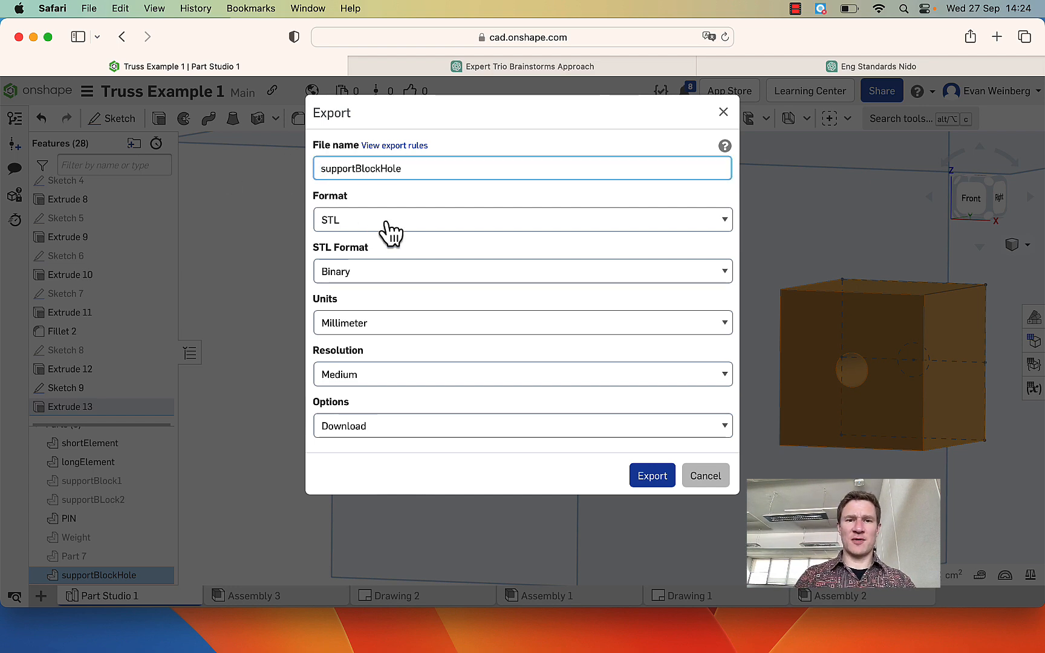
click(650, 479)
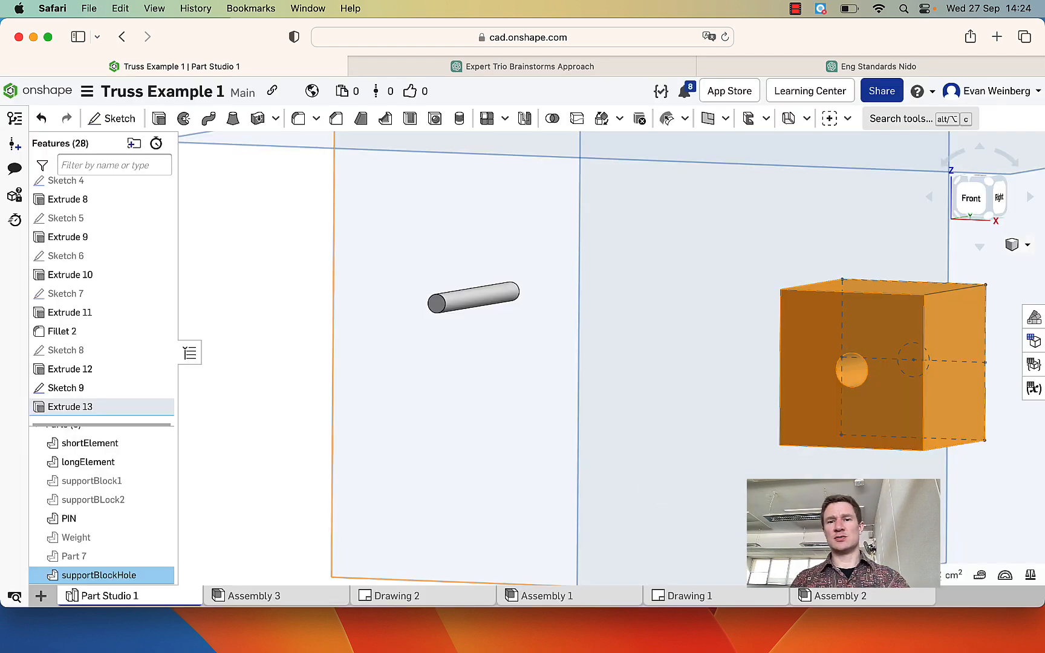